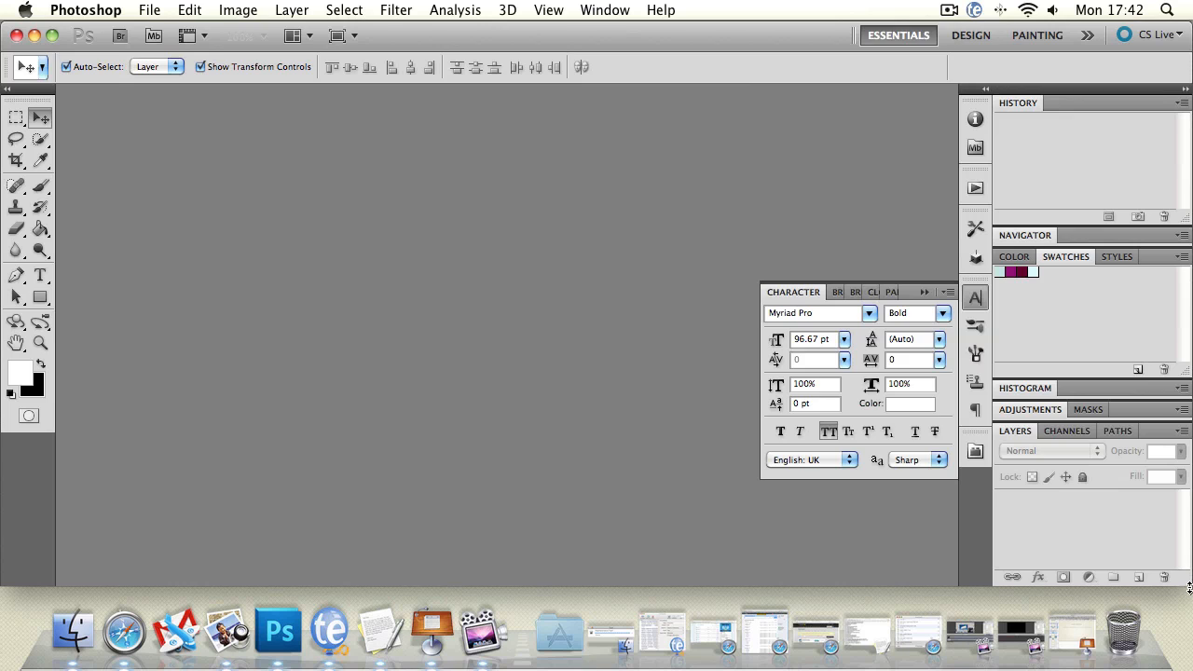
Step: Move the application window and resize it to a little over half the screen width, collapsing the Character panel
drag(1175, 583, 520, 575)
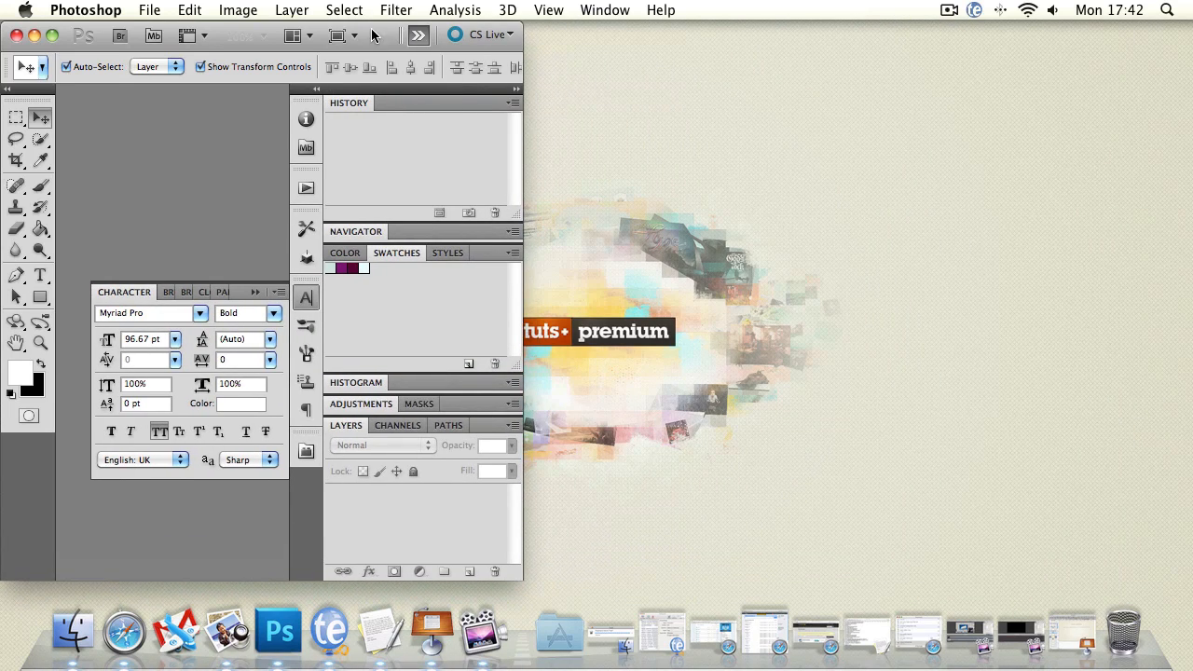
mouse_move(374, 33)
mouse_down()
mouse_move(933, 9)
mouse_move(380, 11)
mouse_up()
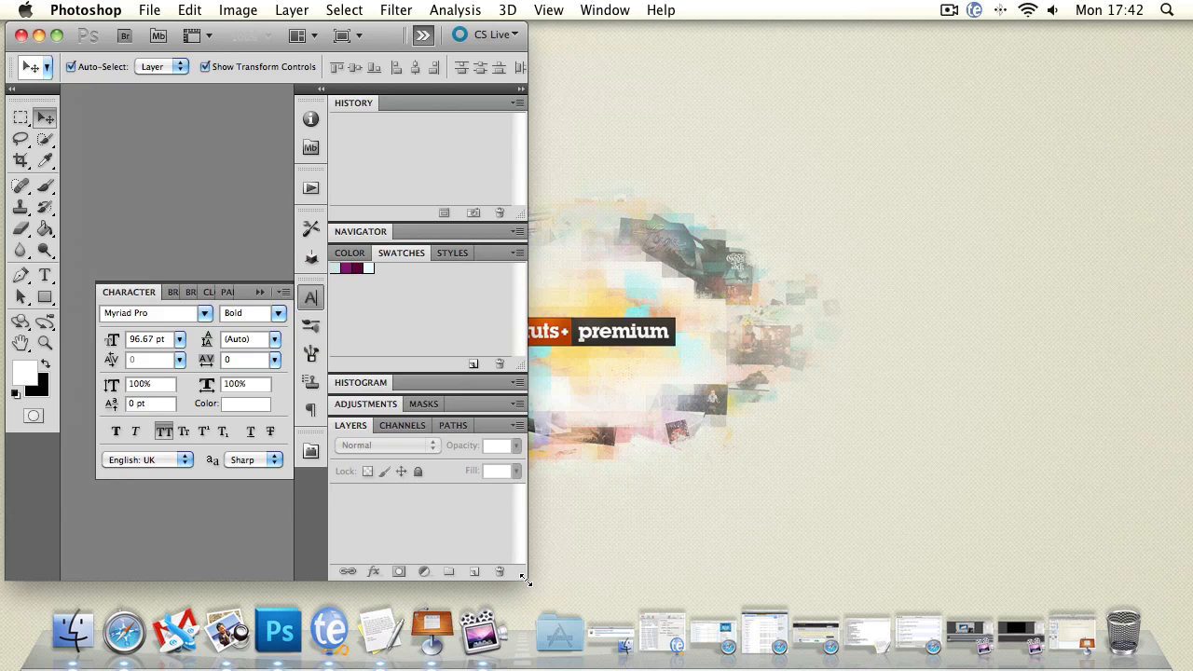
drag(526, 578, 480, 569)
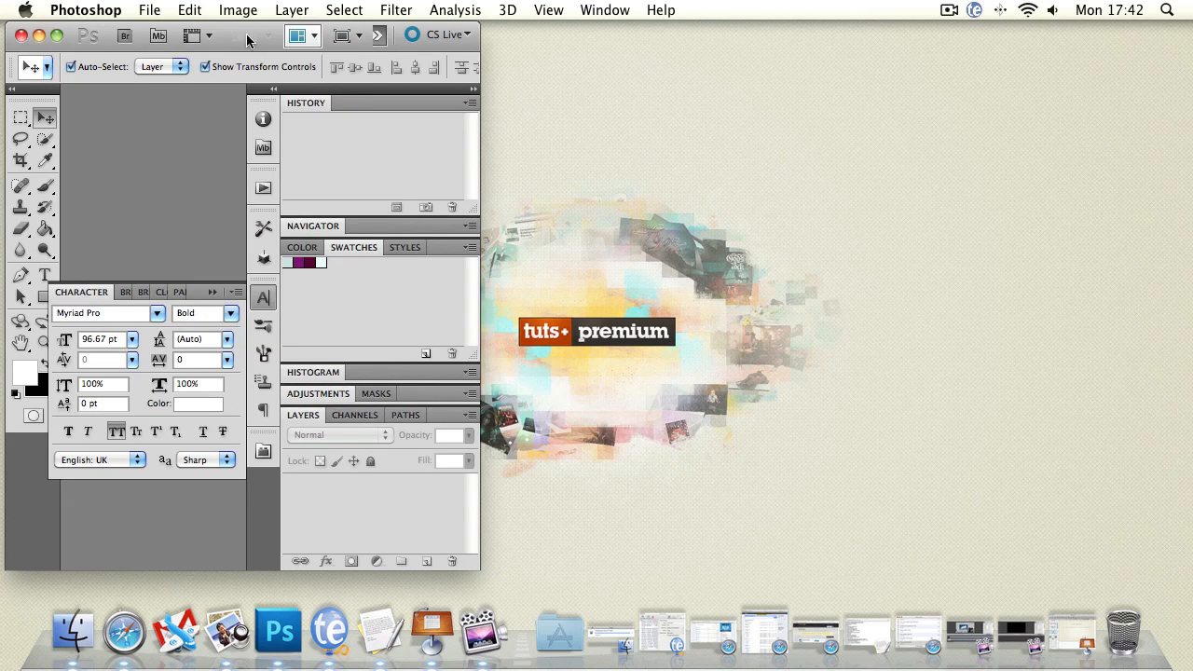
click(214, 294)
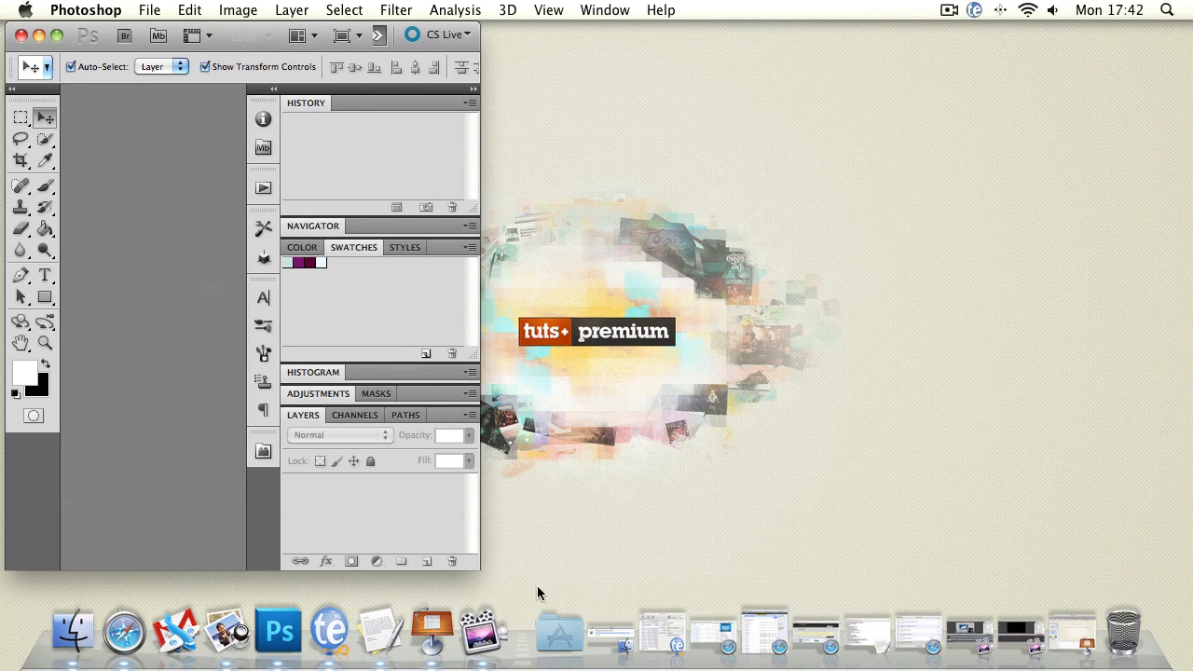
drag(506, 574, 676, 574)
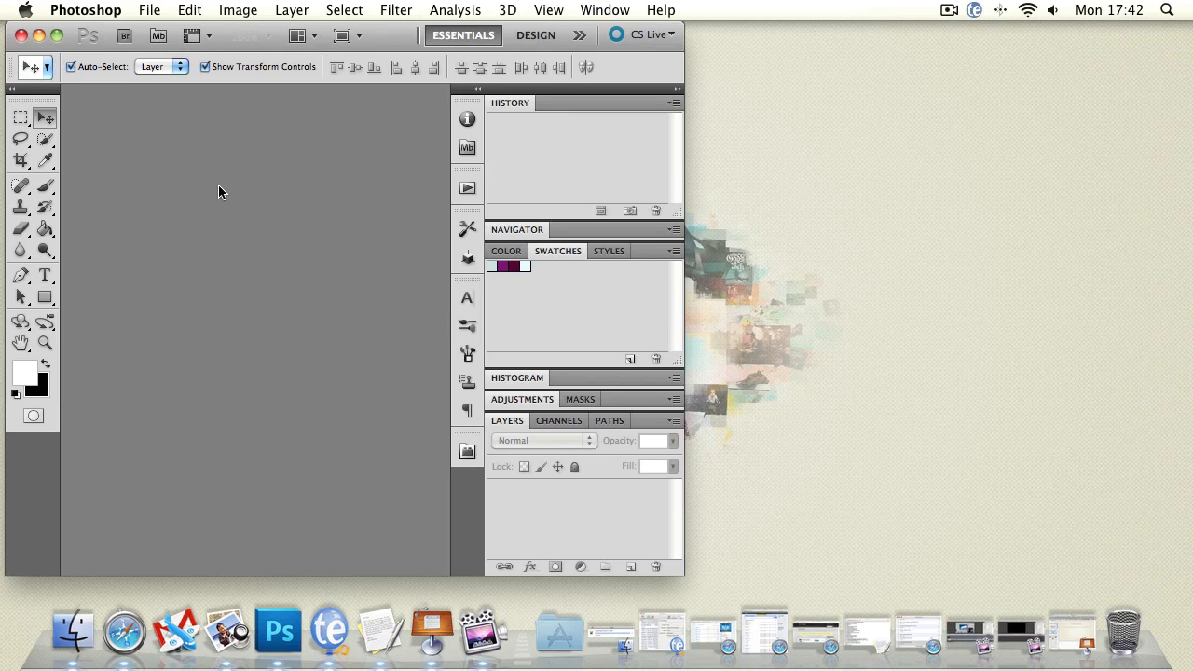
Step: Turn off the Application Frame
click(604, 11)
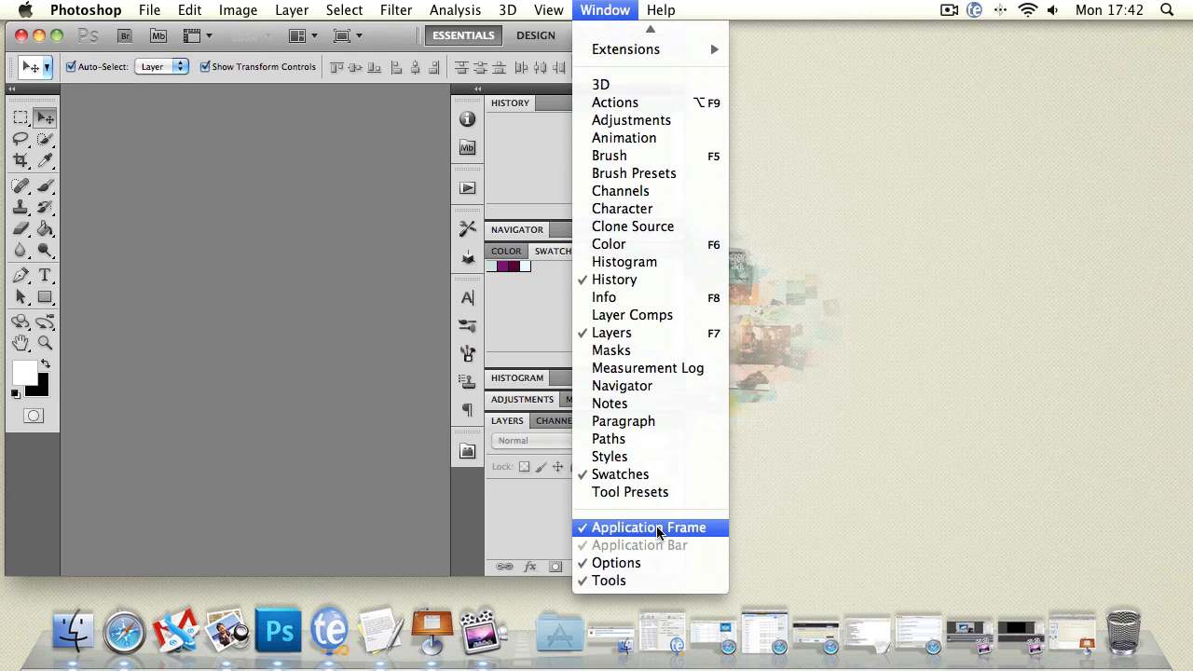
click(658, 529)
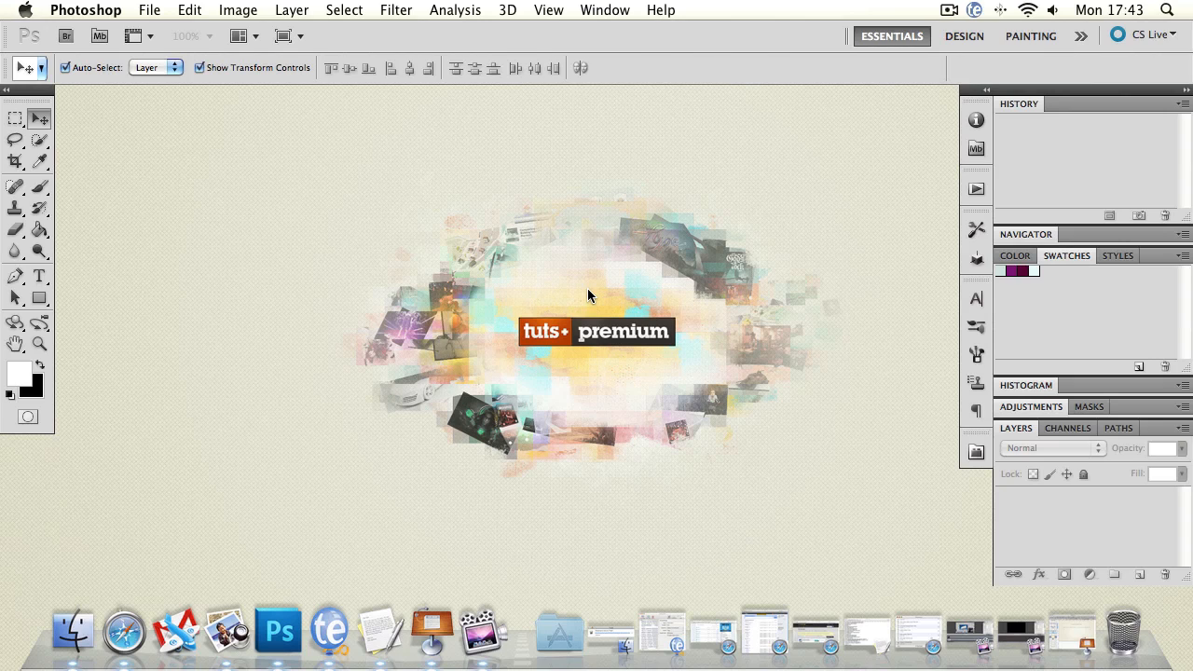
Step: Switch the workspace to New in CS 5
click(601, 8)
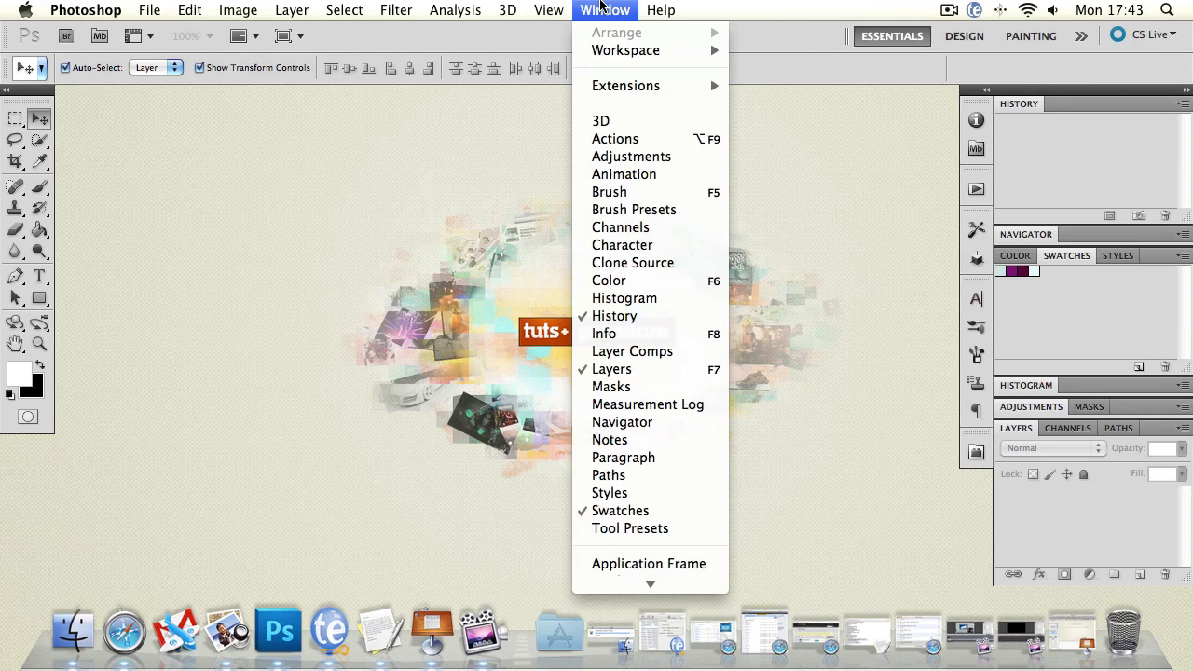
mouse_move(607, 49)
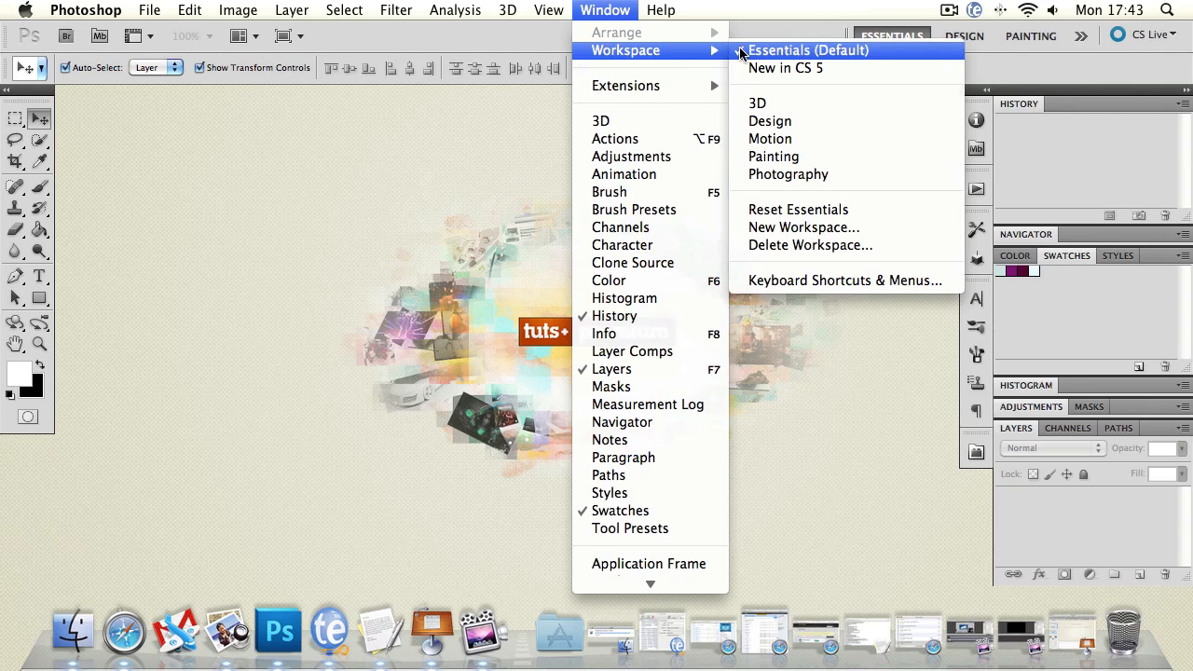
click(813, 73)
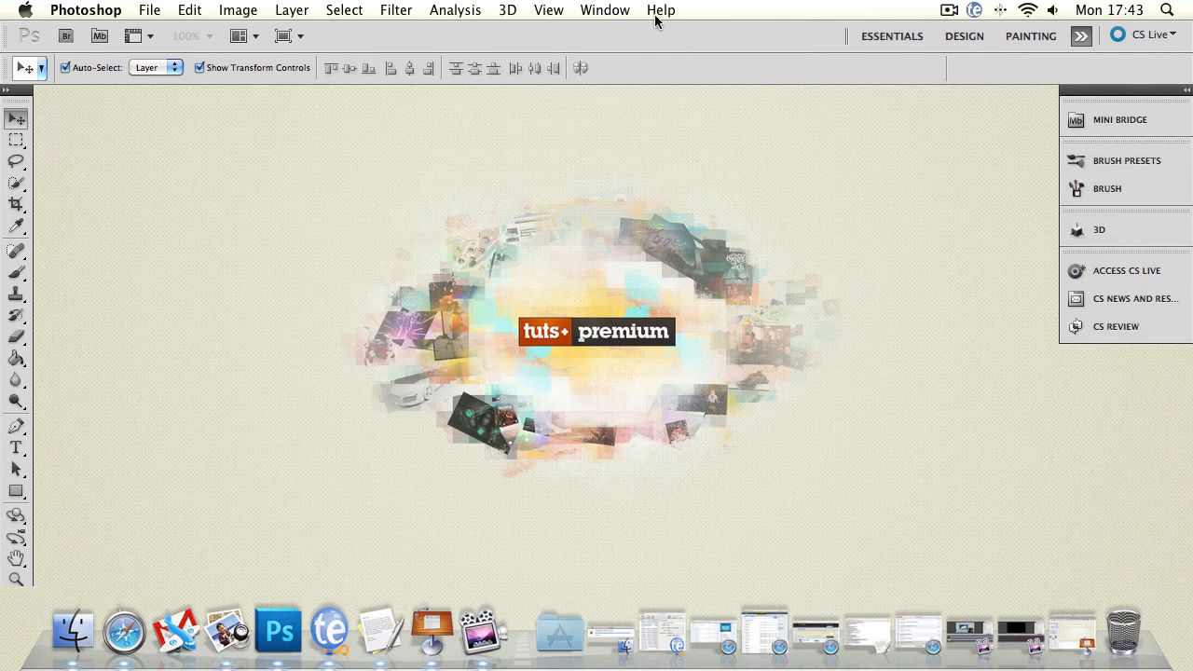
Step: Look over the menu commands highlighted as new in CS 5 and switch to the 3D workspace
click(582, 9)
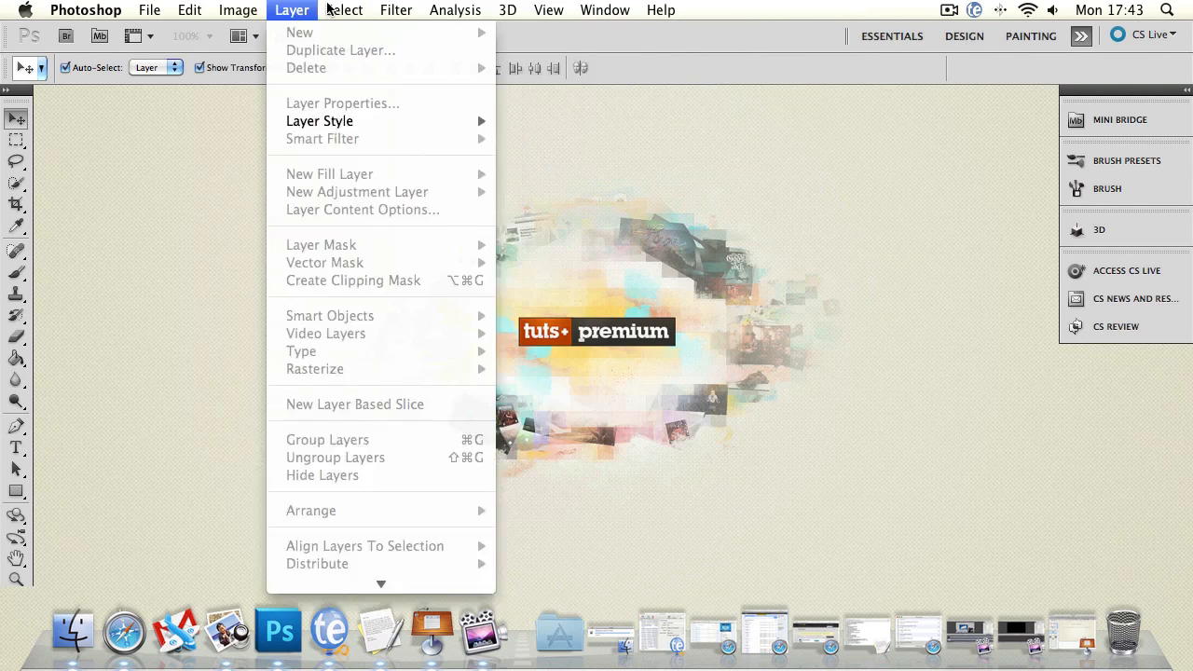
mouse_move(655, 319)
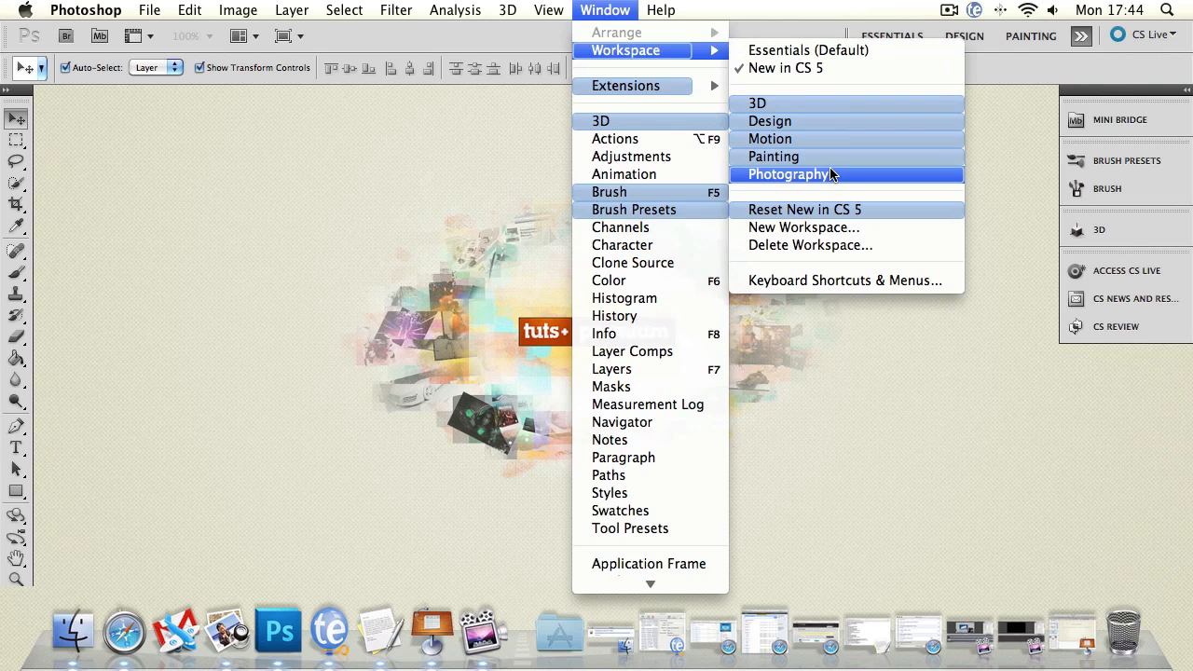
click(798, 104)
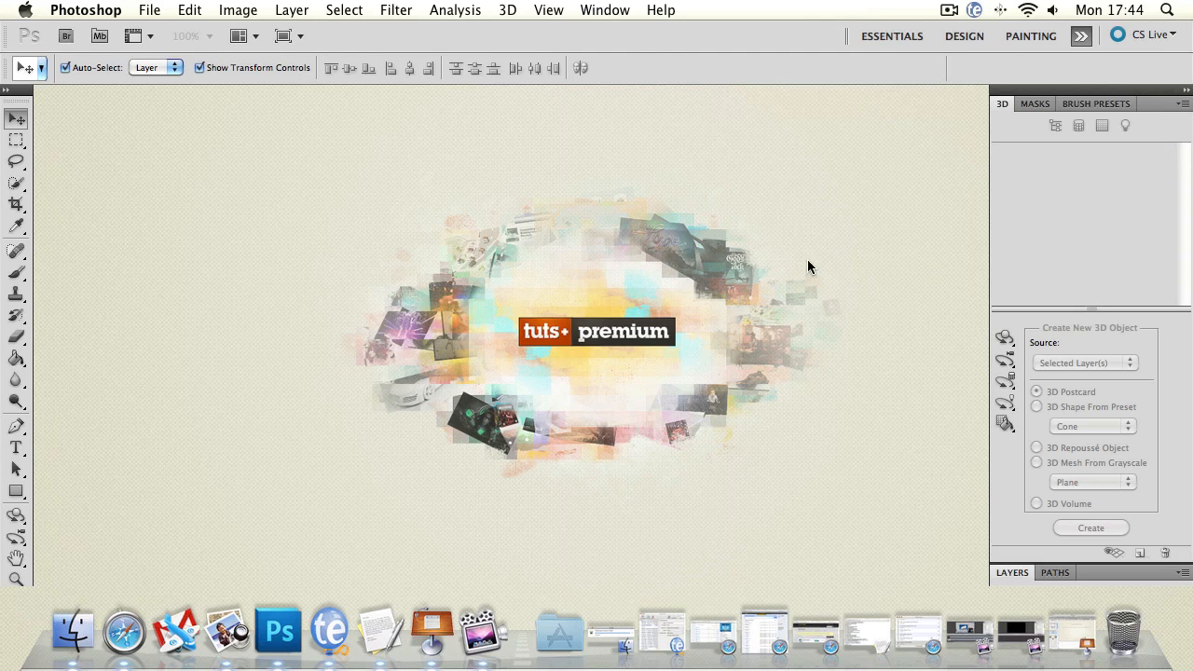
Step: Switch to the Design workspace and after that to the Motion workspace
click(619, 13)
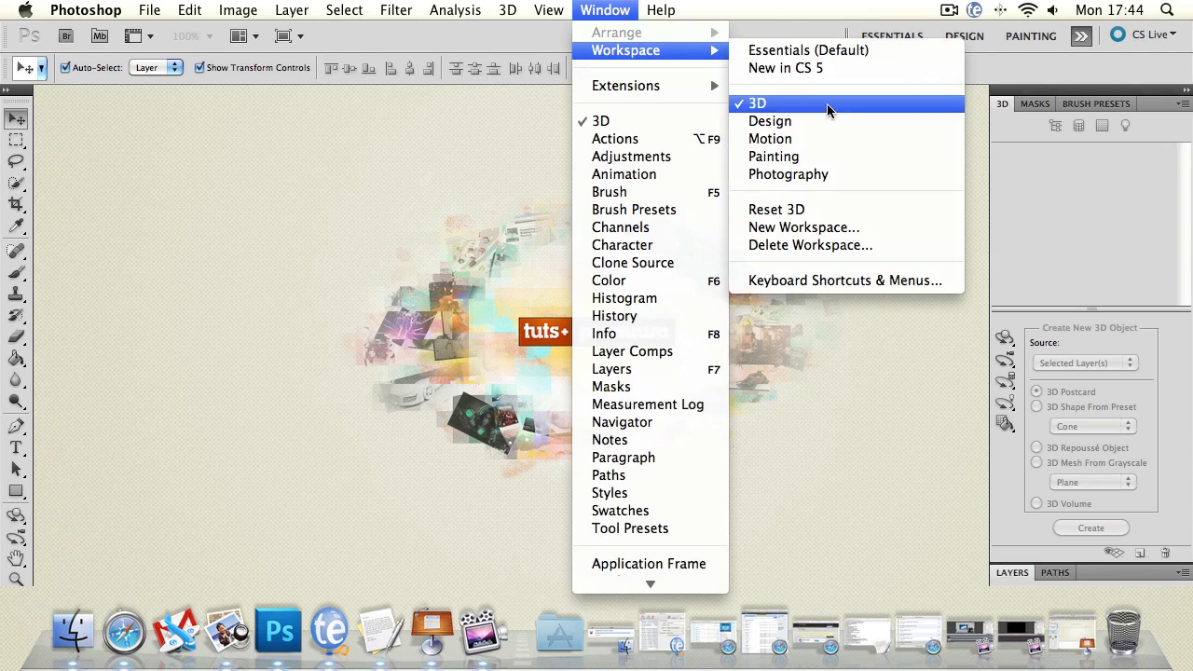
click(822, 122)
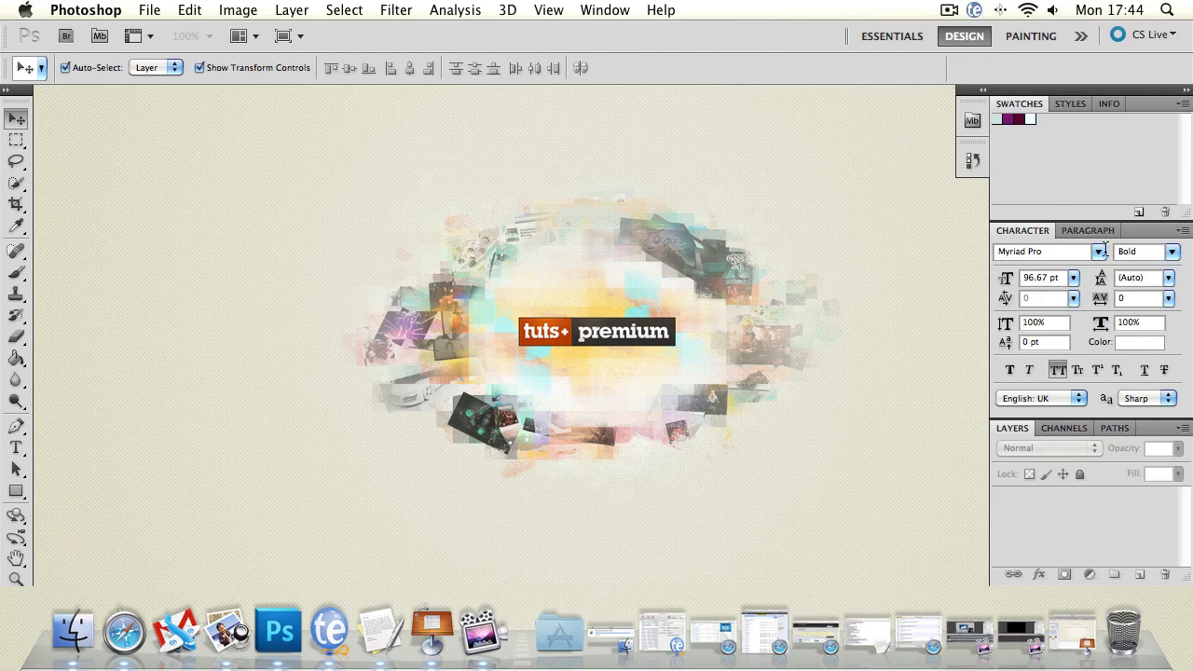
click(621, 9)
mouse_move(639, 54)
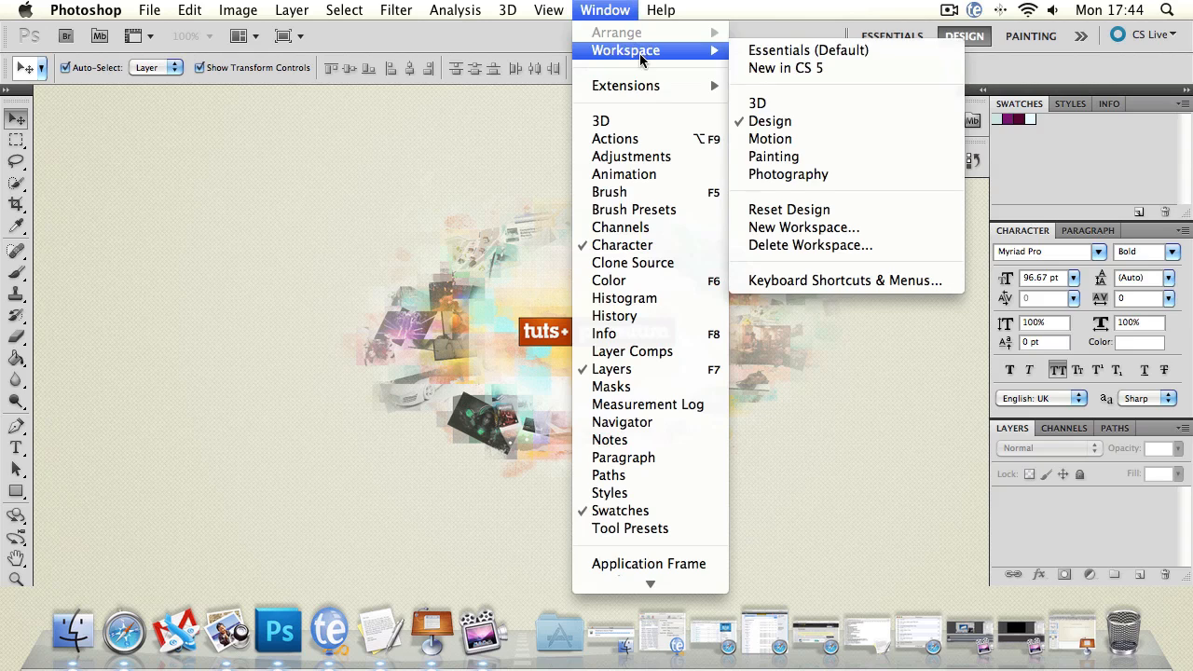
click(836, 138)
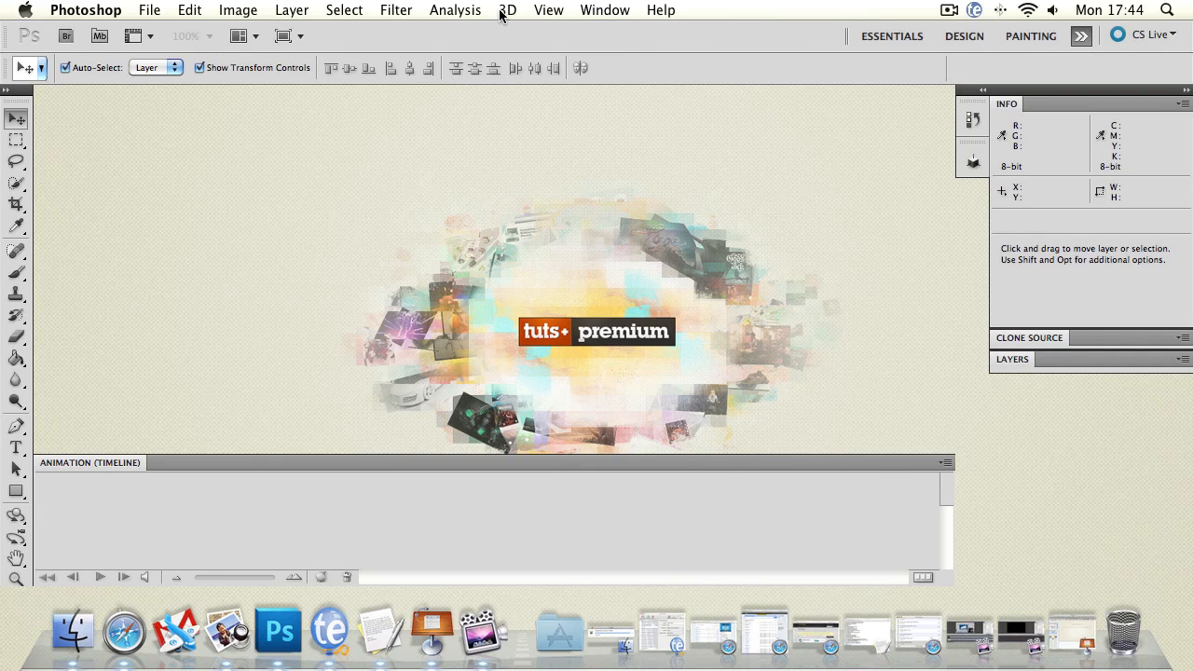
Step: Switch to the Painting workspace and look at its brush presets
click(605, 10)
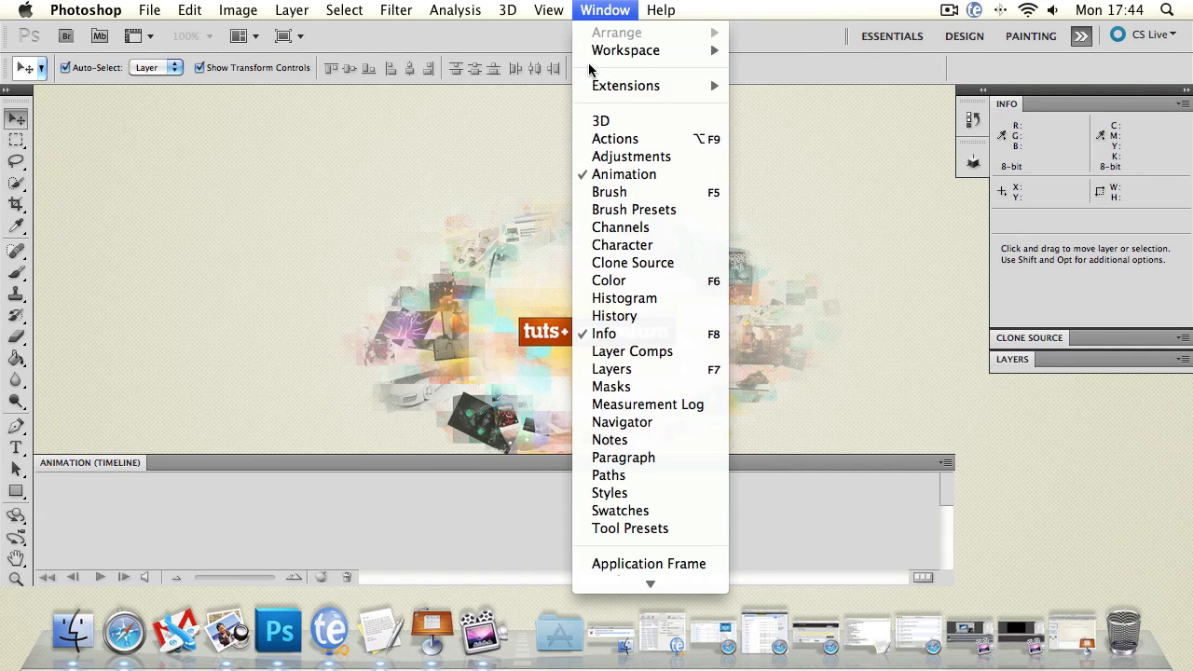
mouse_move(671, 50)
click(841, 157)
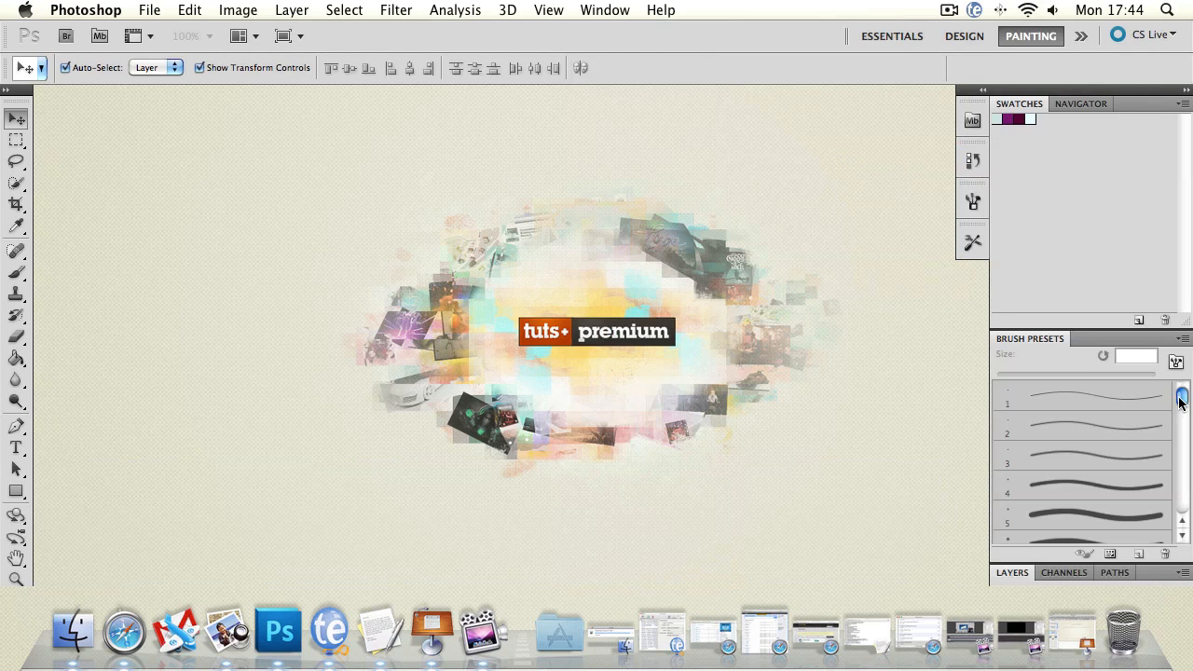
mouse_move(1180, 399)
mouse_down()
mouse_move(1178, 515)
mouse_move(1183, 369)
mouse_move(1182, 510)
mouse_move(1177, 378)
mouse_up()
Step: Switch to the Photography workspace and expand its Layers panel
click(630, 9)
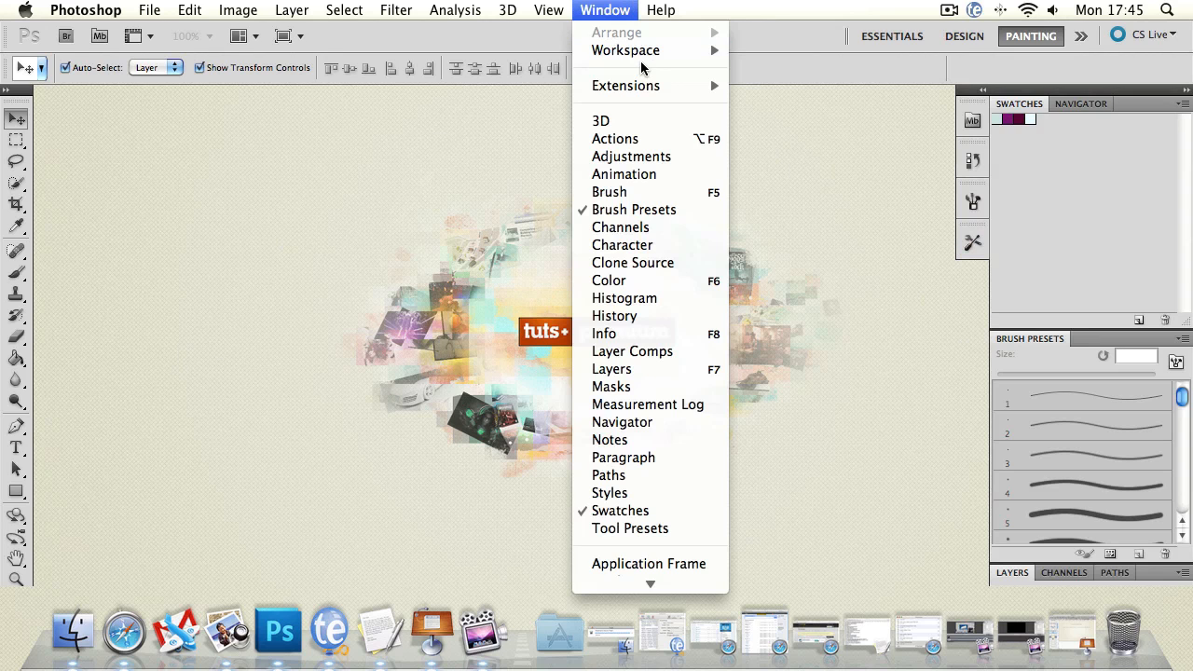
mouse_move(701, 52)
click(828, 173)
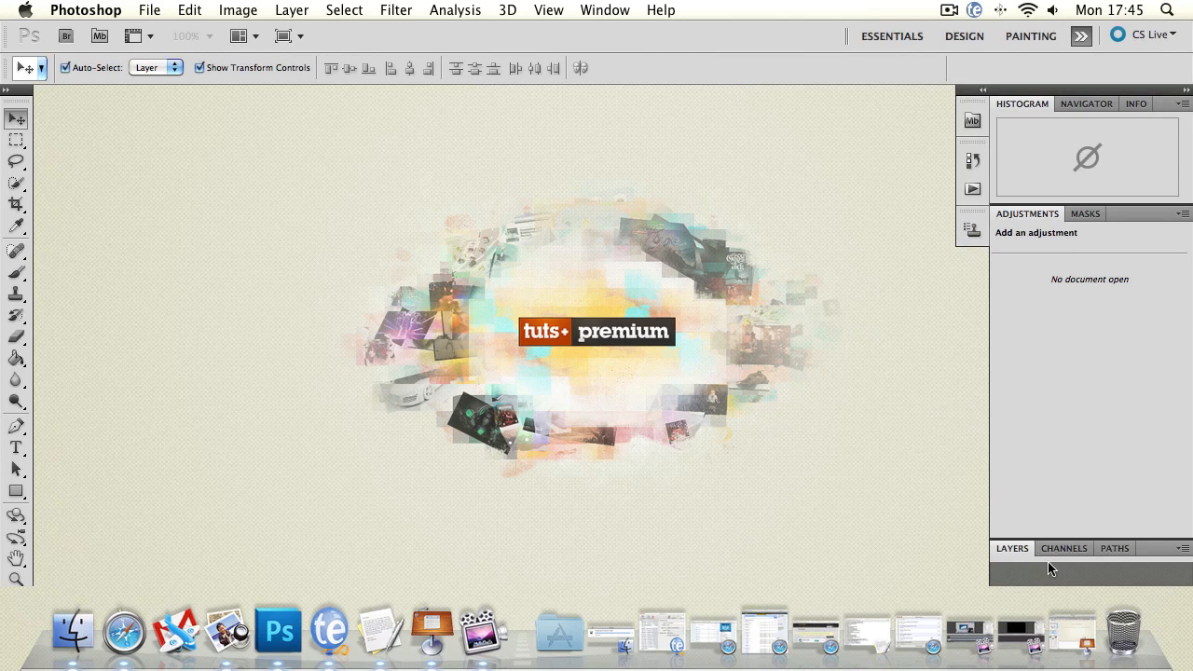
click(1007, 548)
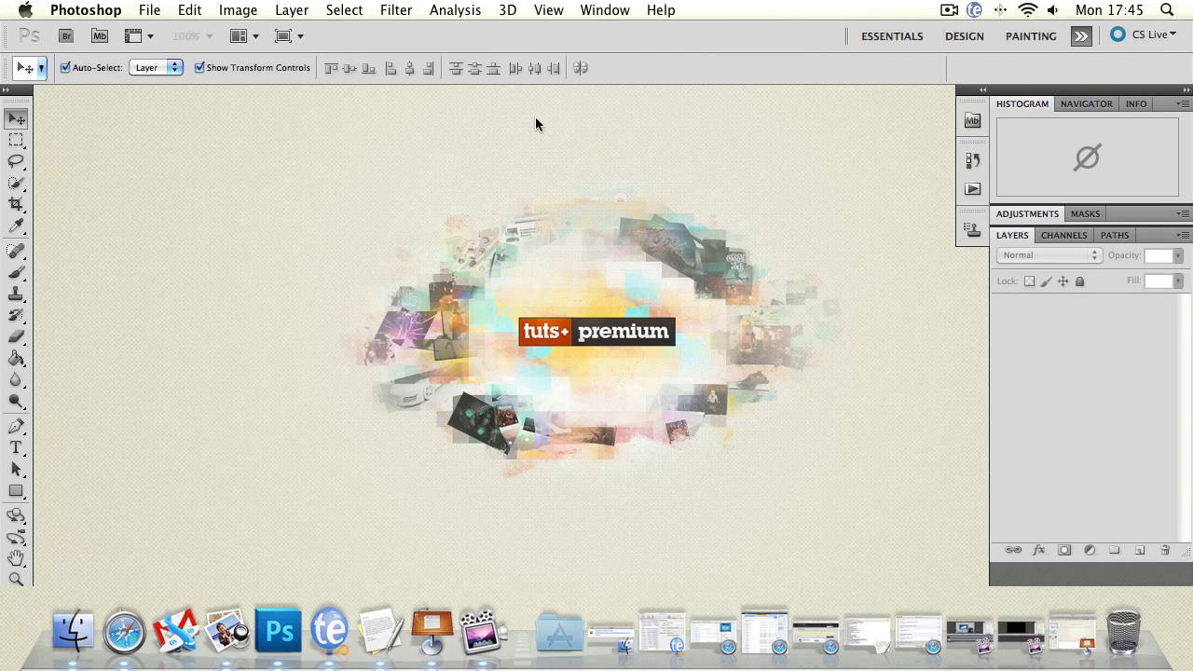
Step: View the collapsed History, Actions and Clone Source panels and collapse them again
click(971, 189)
click(971, 161)
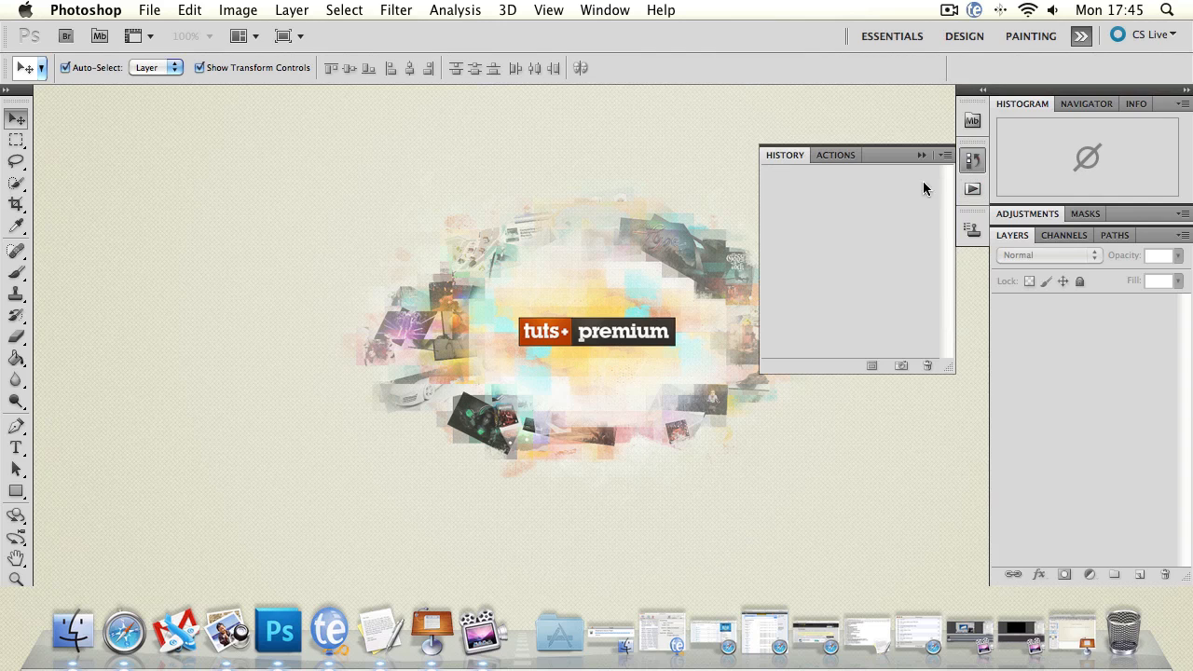
click(933, 159)
click(972, 229)
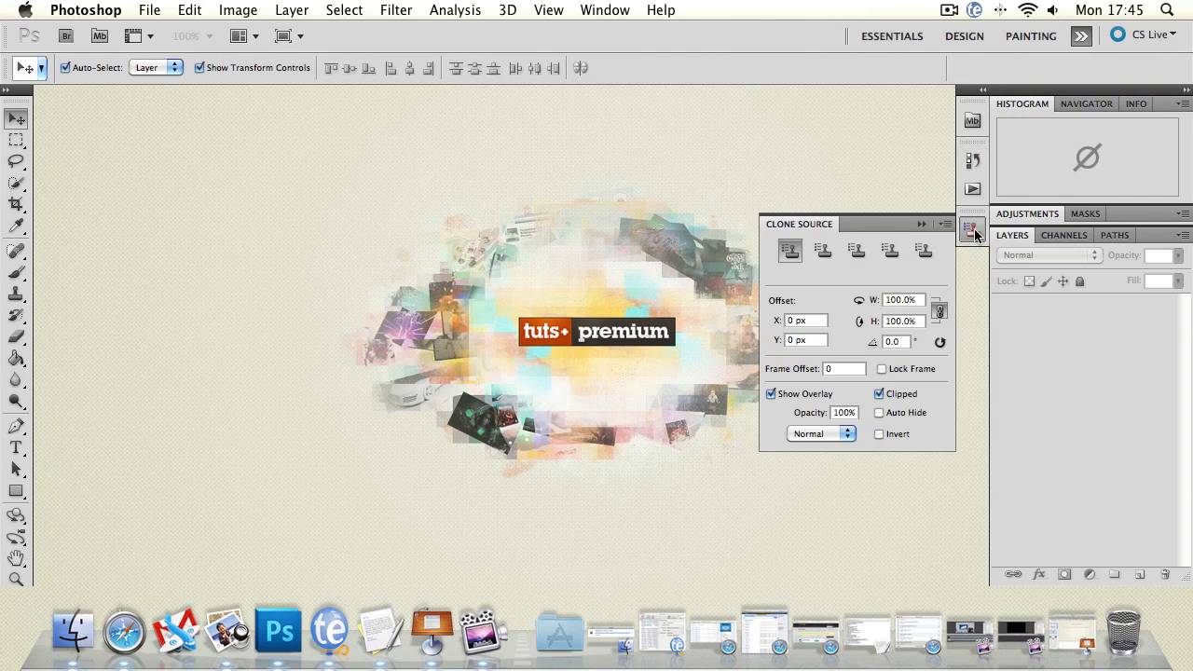
click(918, 225)
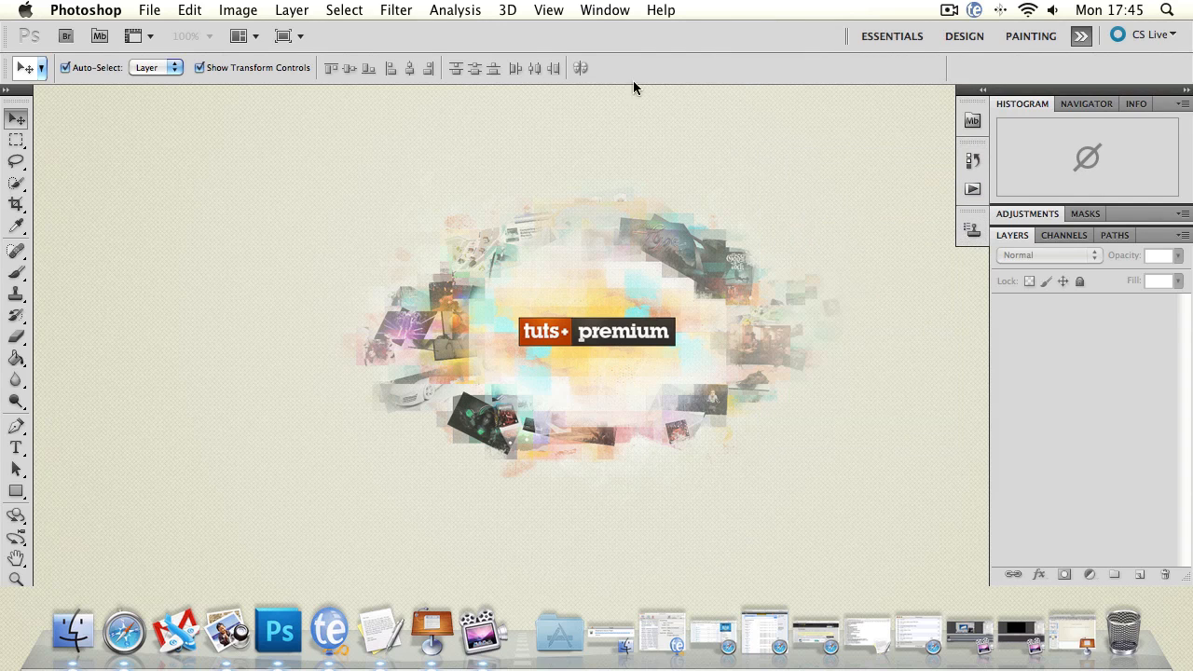
Step: Save the current panel layout as a new workspace under the name Untitled-1, without keyboard shortcuts or menus
click(580, 10)
mouse_move(618, 49)
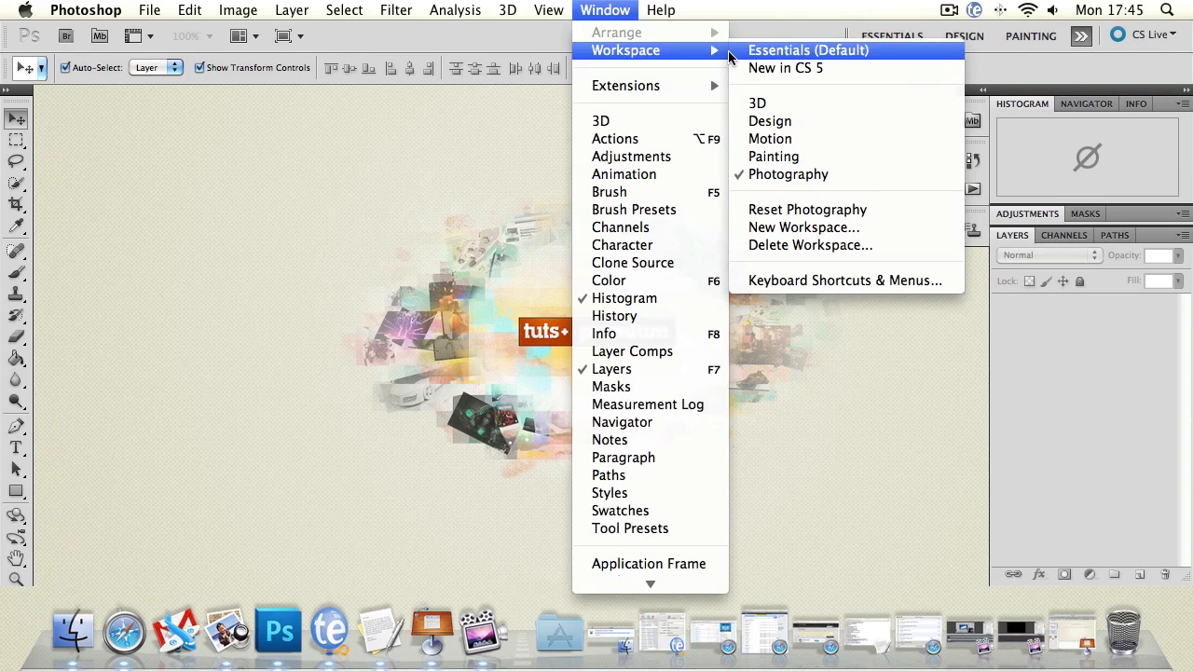
click(856, 229)
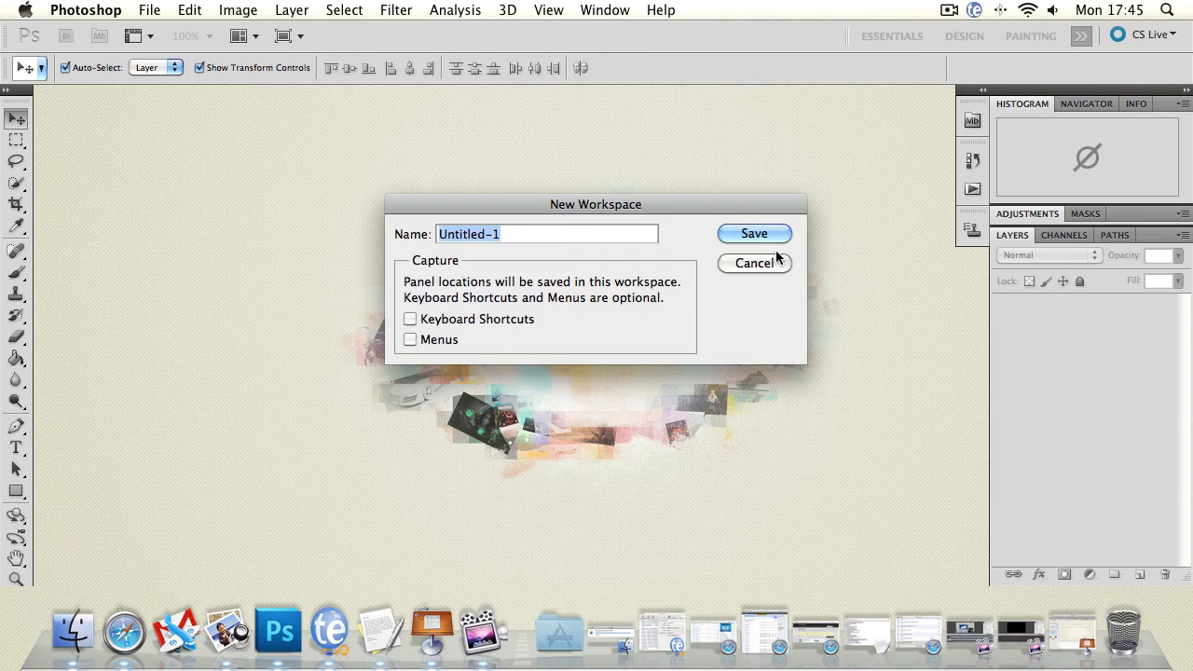
click(751, 239)
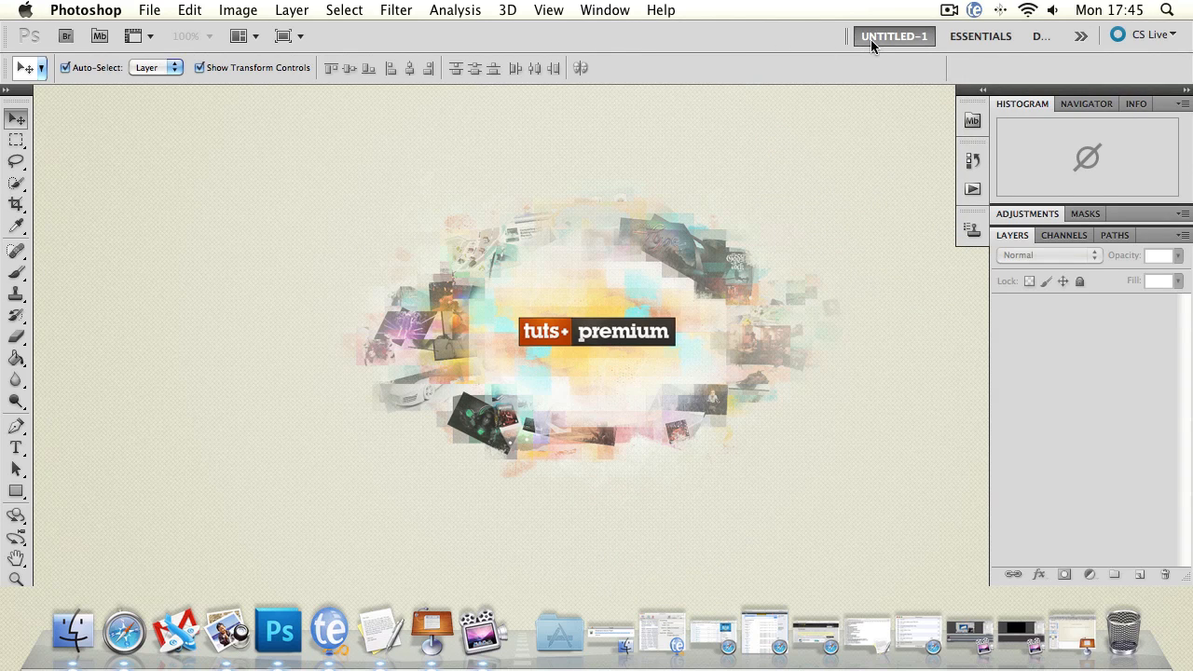
Step: Switch to the Design workspace and back to the custom Untitled-1 workspace
click(599, 11)
mouse_move(674, 52)
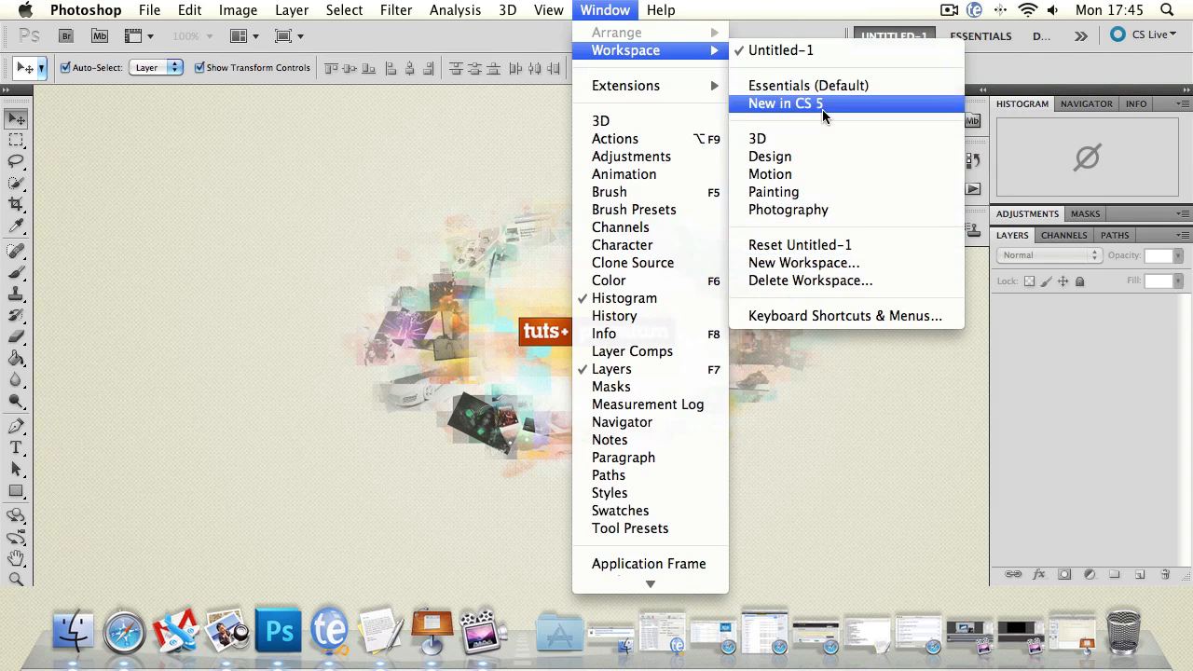
click(786, 156)
click(605, 9)
mouse_move(653, 51)
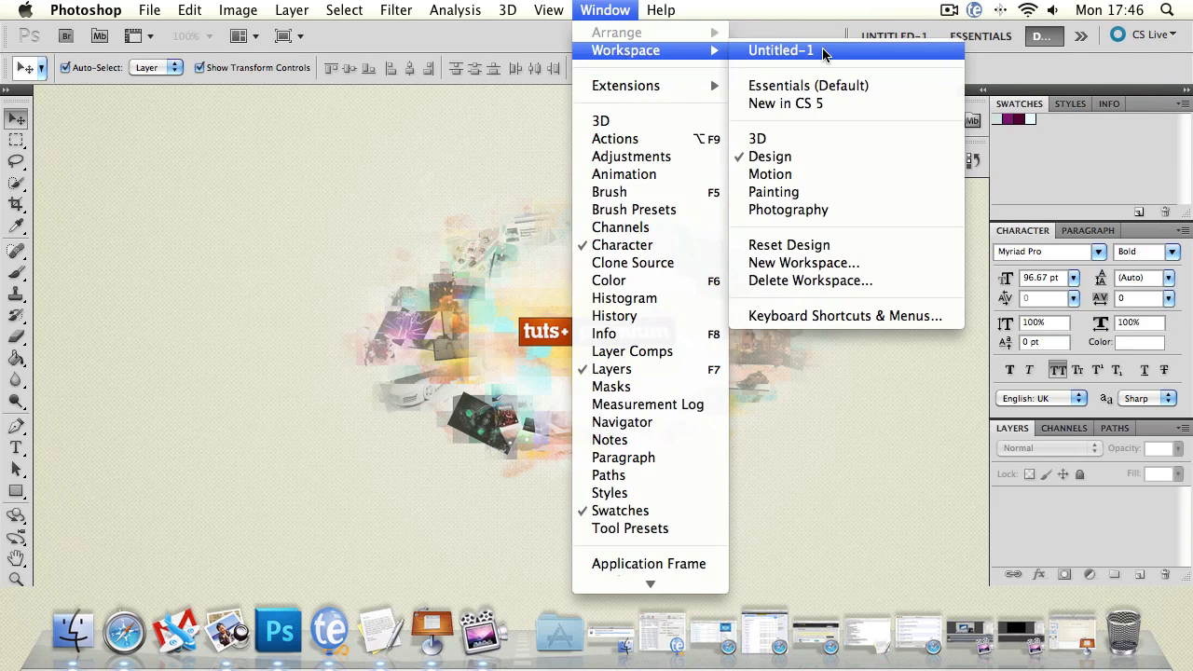
click(753, 51)
Step: Look through the workspaces offered for deletion and close the Delete Workspace dialog without deleting any
click(616, 15)
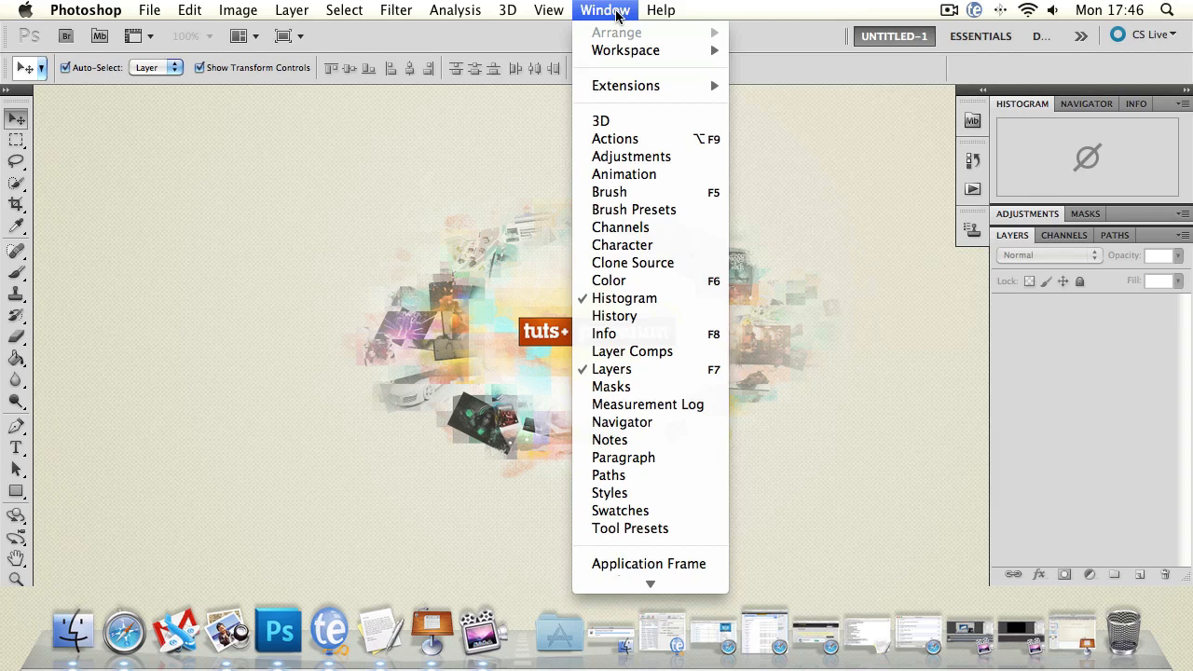
mouse_move(630, 57)
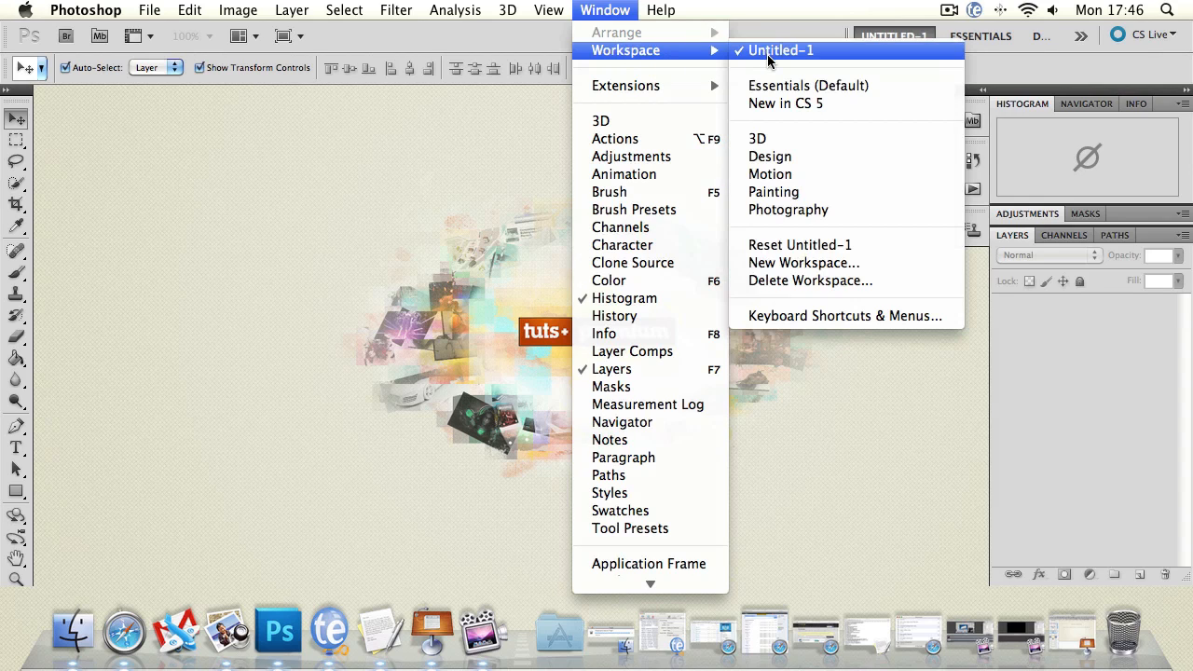
click(793, 282)
click(623, 234)
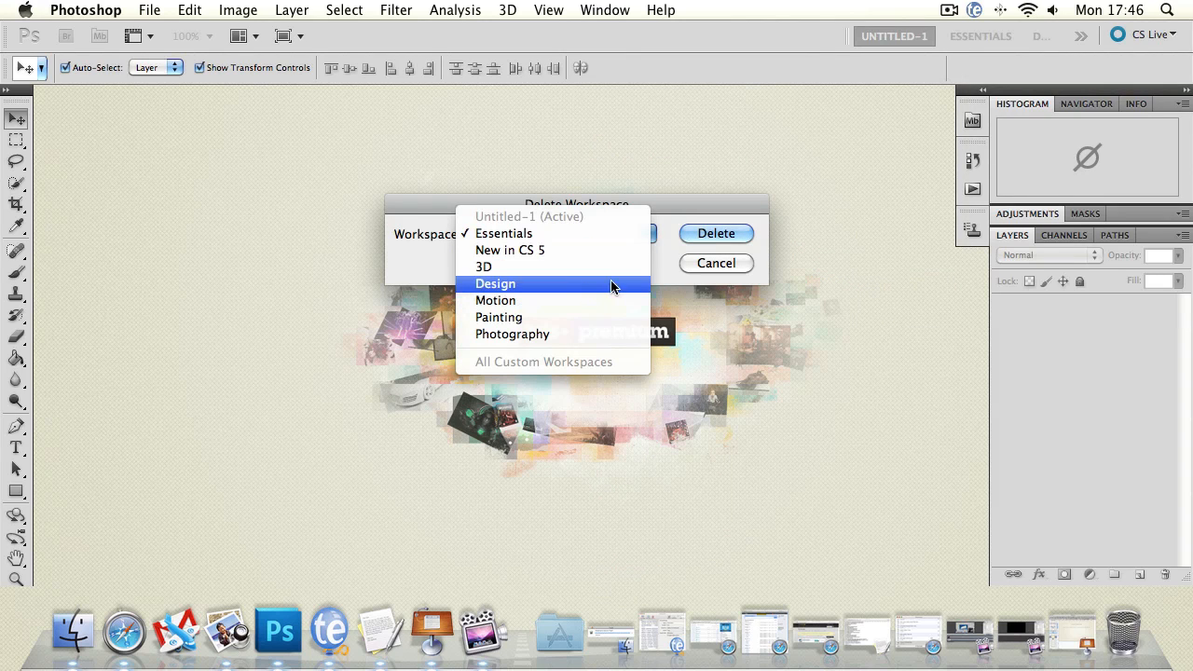
click(685, 216)
click(700, 263)
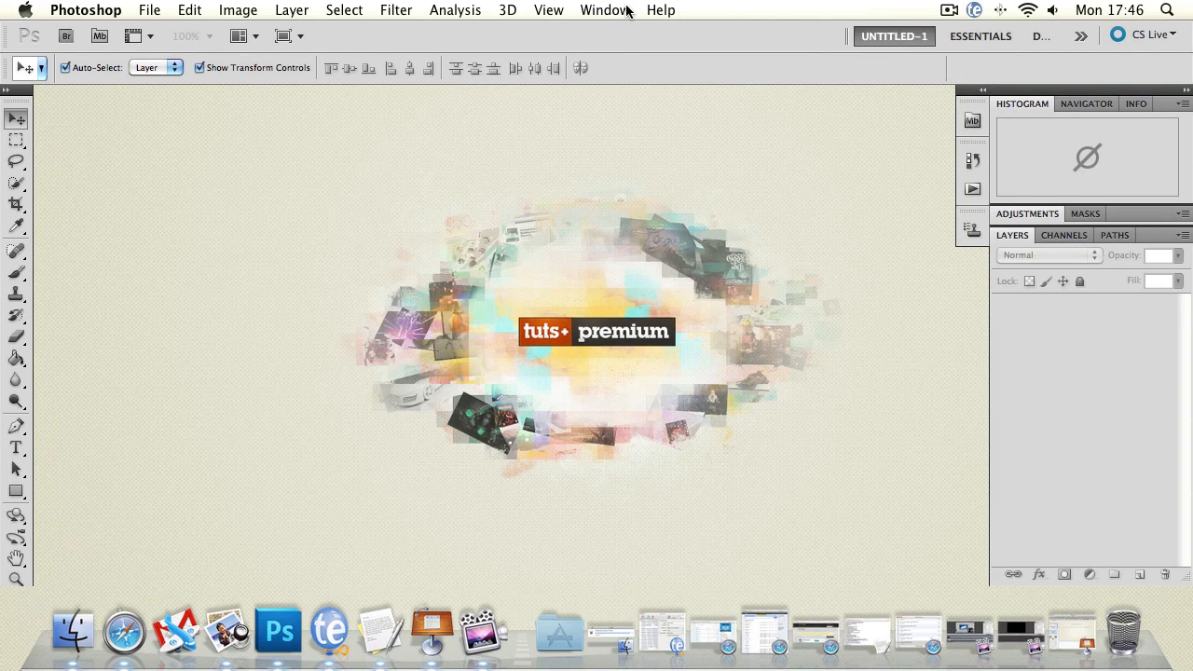
Step: Switch to the Essentials (Default) workspace and delete the custom Untitled-1 workspace, confirming the deletion
click(622, 13)
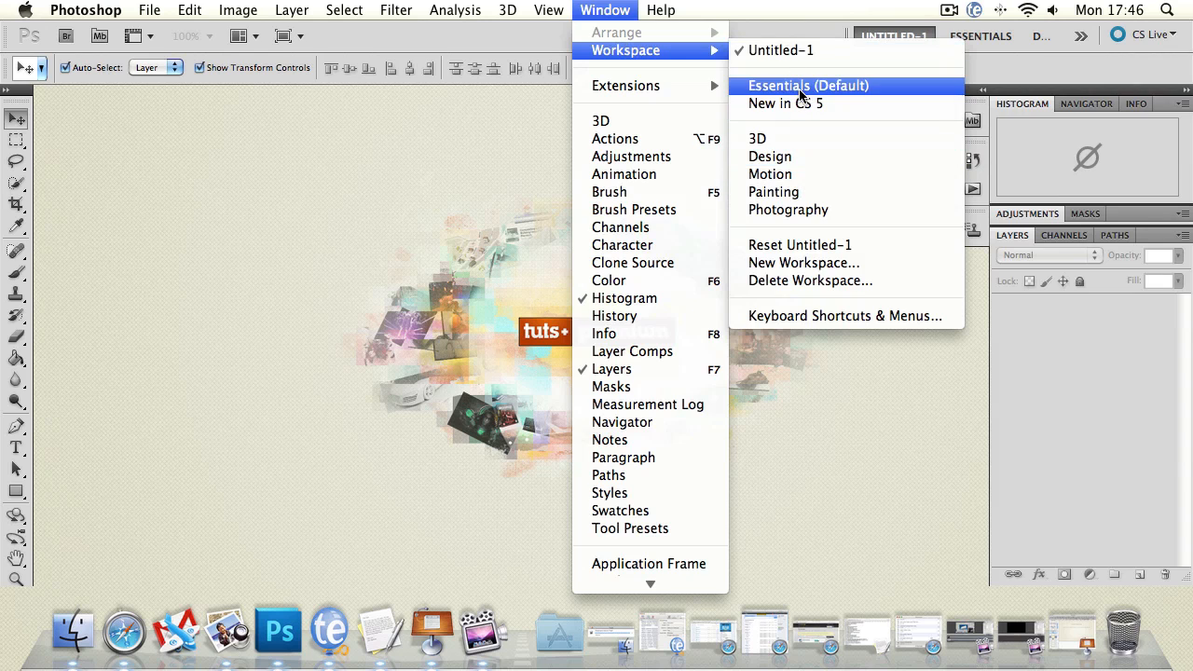
click(803, 86)
click(596, 13)
mouse_move(608, 48)
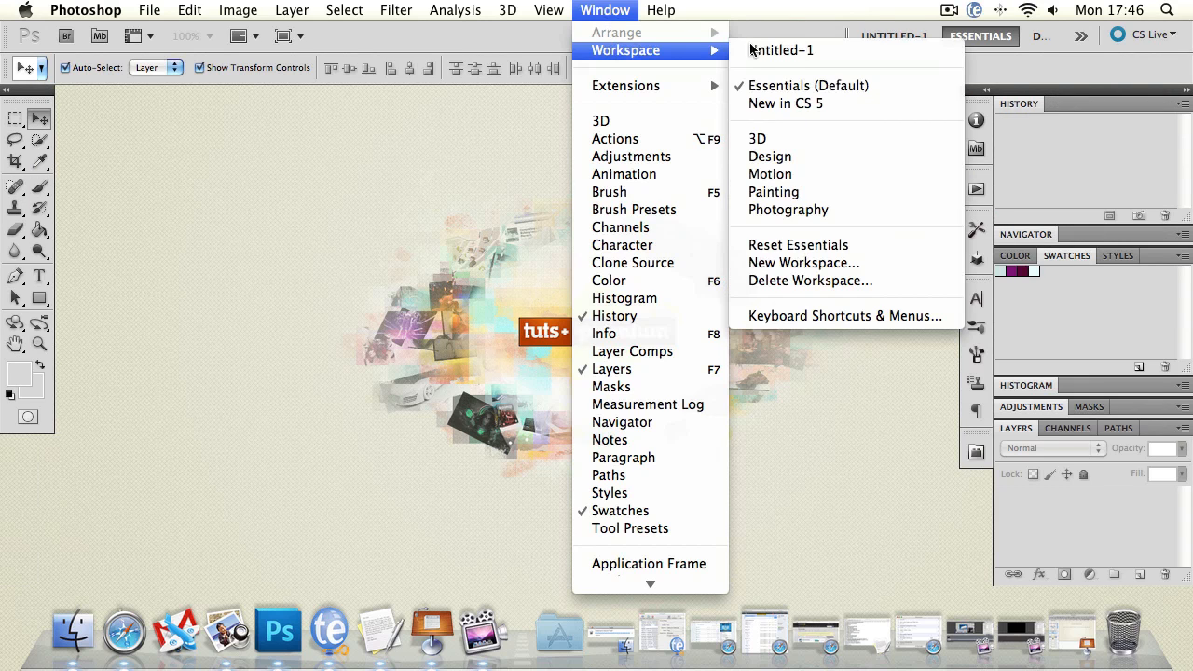
click(809, 280)
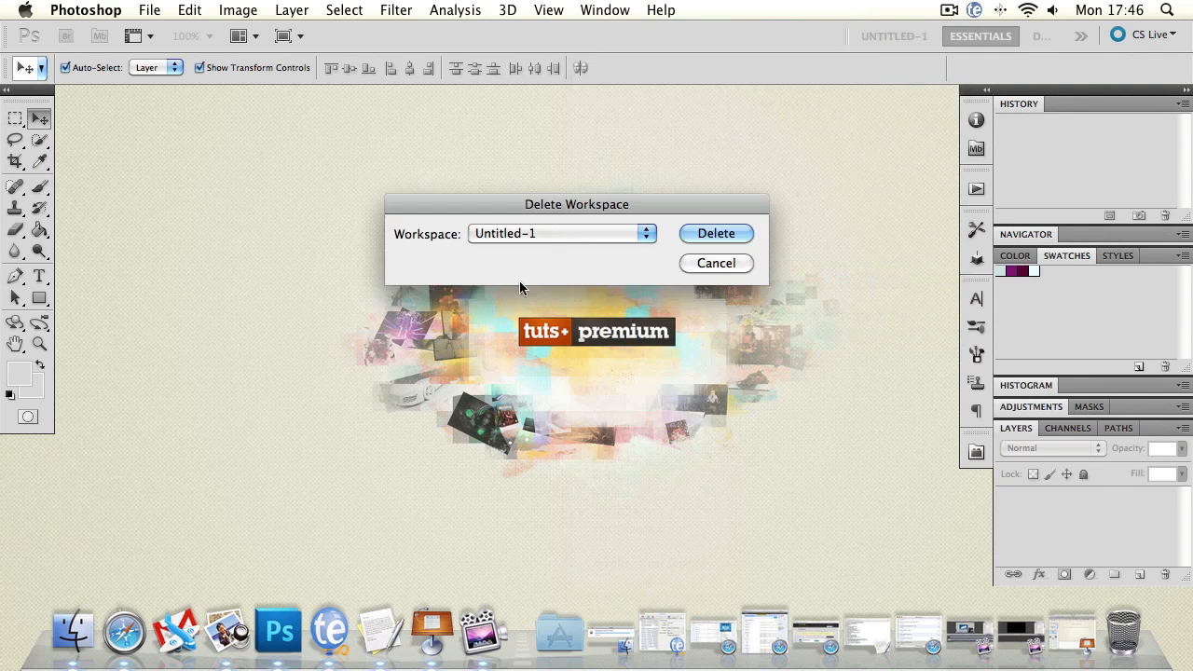
click(572, 234)
click(677, 225)
click(710, 233)
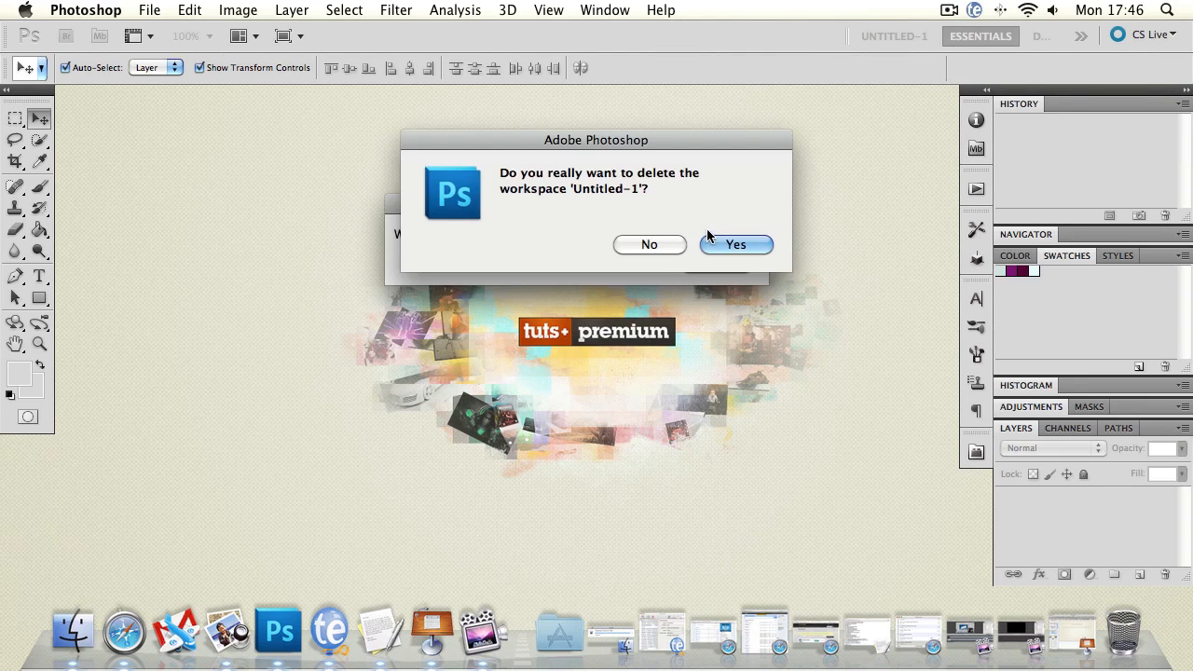
click(736, 244)
Step: Switch to the Design workspace, dock the Character and Paragraph group in the icon column, and test expanding and collapsing it
click(604, 10)
mouse_move(612, 50)
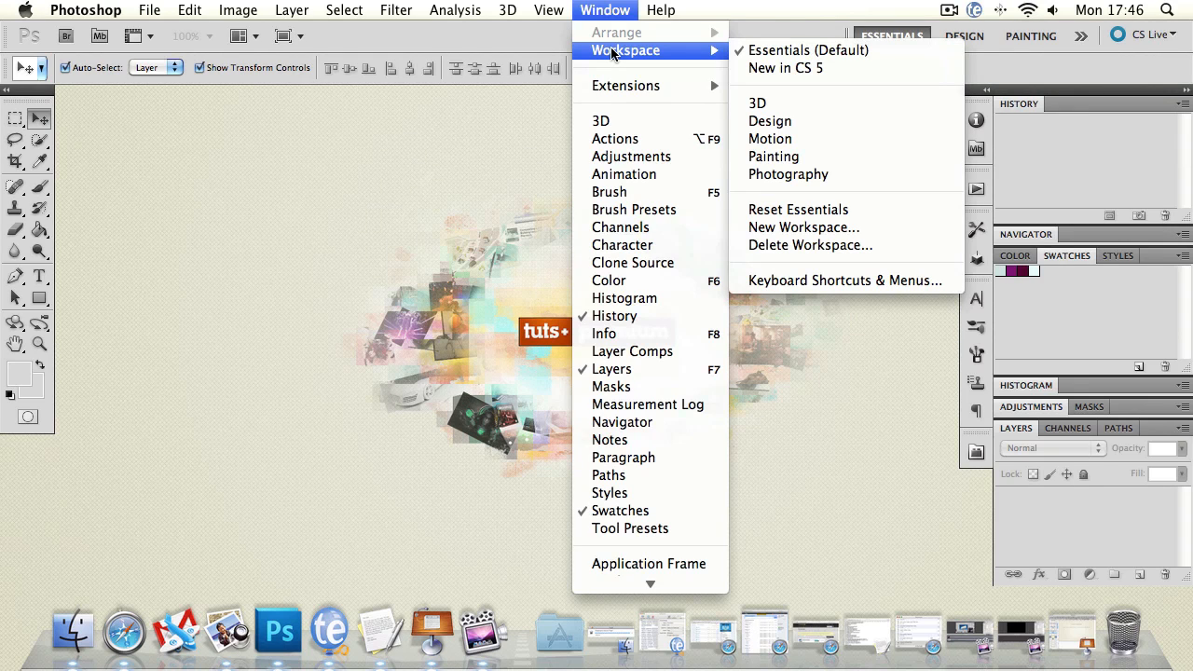
click(772, 120)
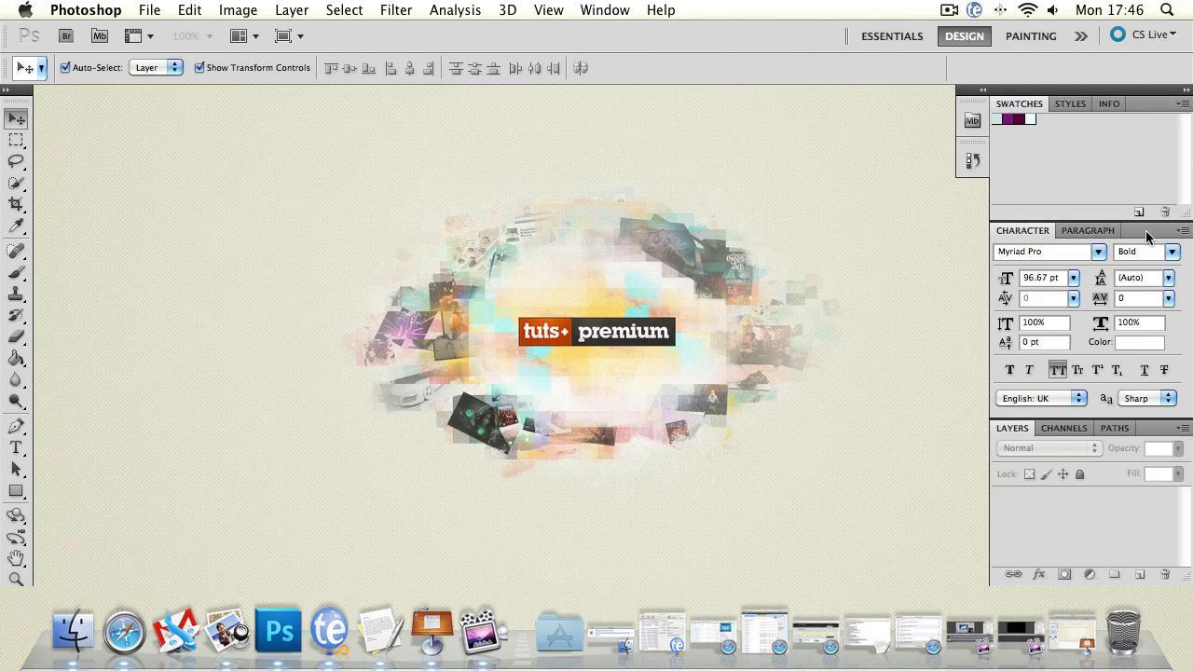
drag(1152, 230, 971, 155)
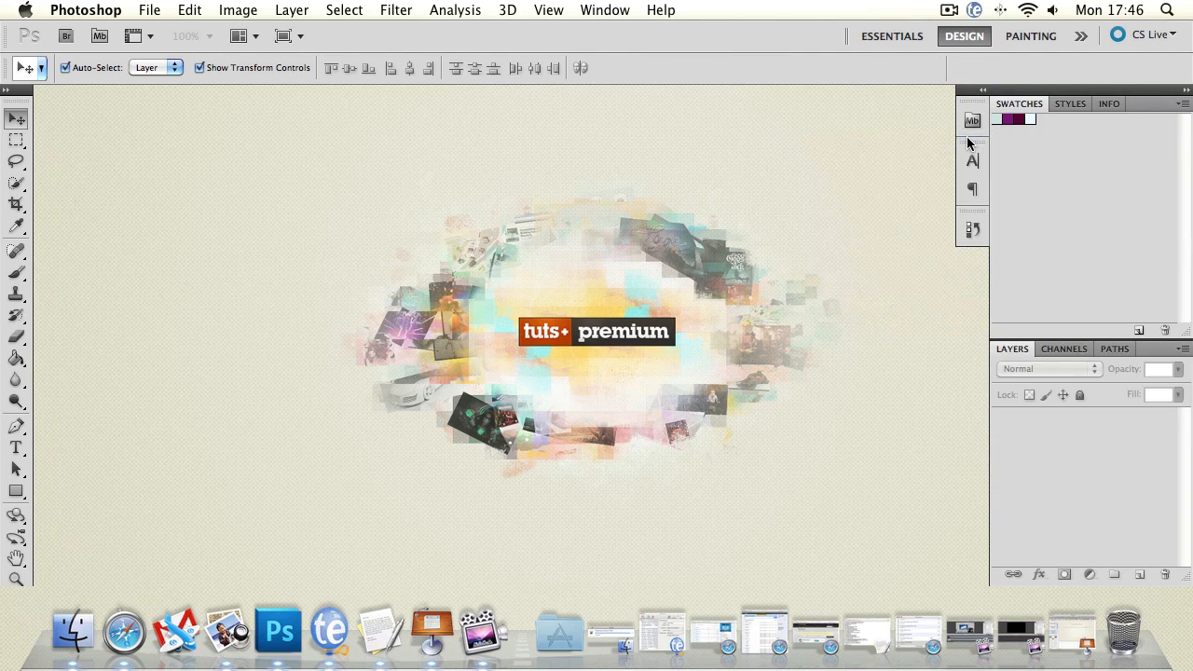
click(971, 161)
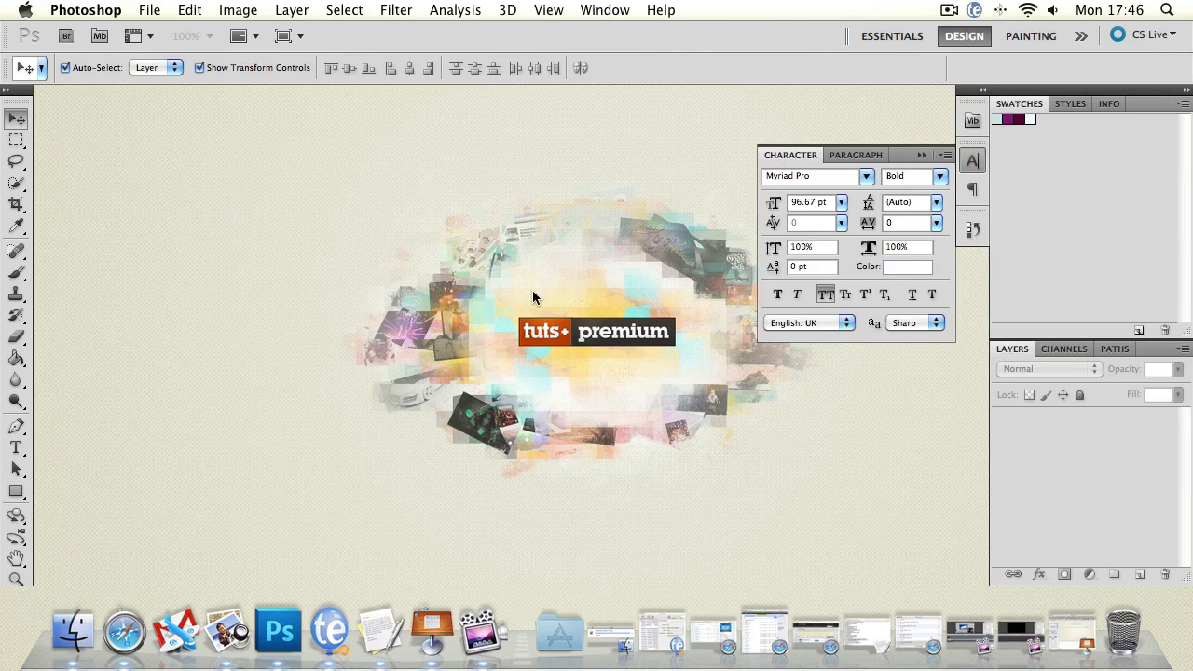
click(919, 155)
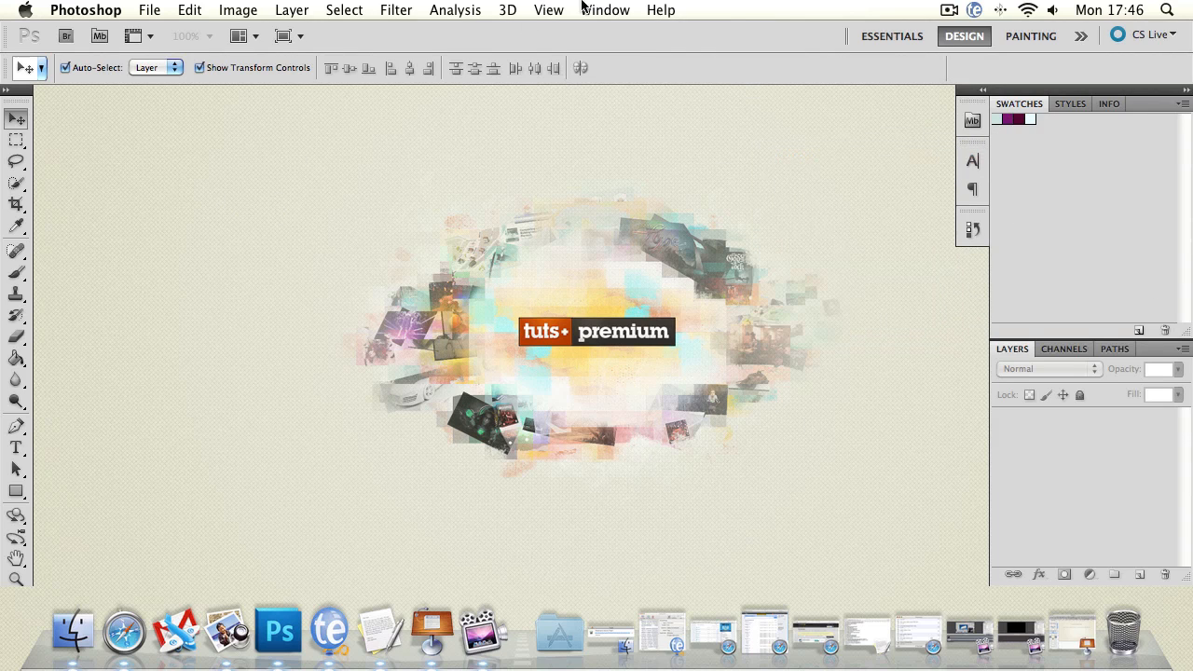
Step: Switch to the Motion workspace and back to the modified Design workspace
click(605, 9)
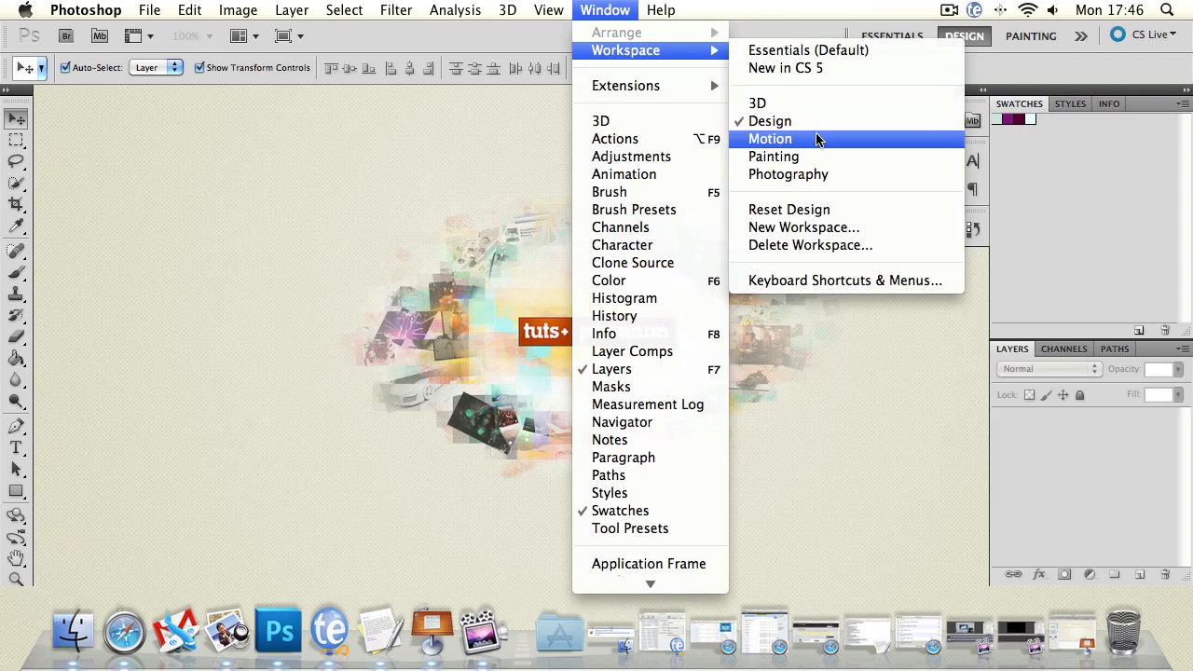
click(818, 139)
click(610, 10)
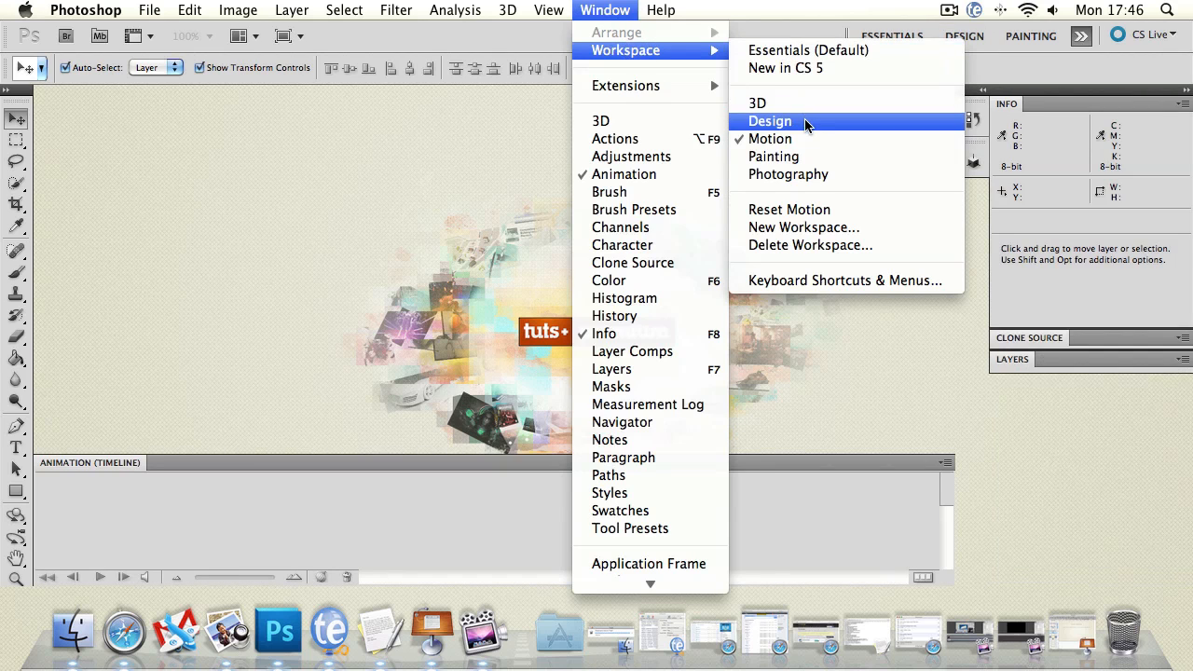
click(806, 125)
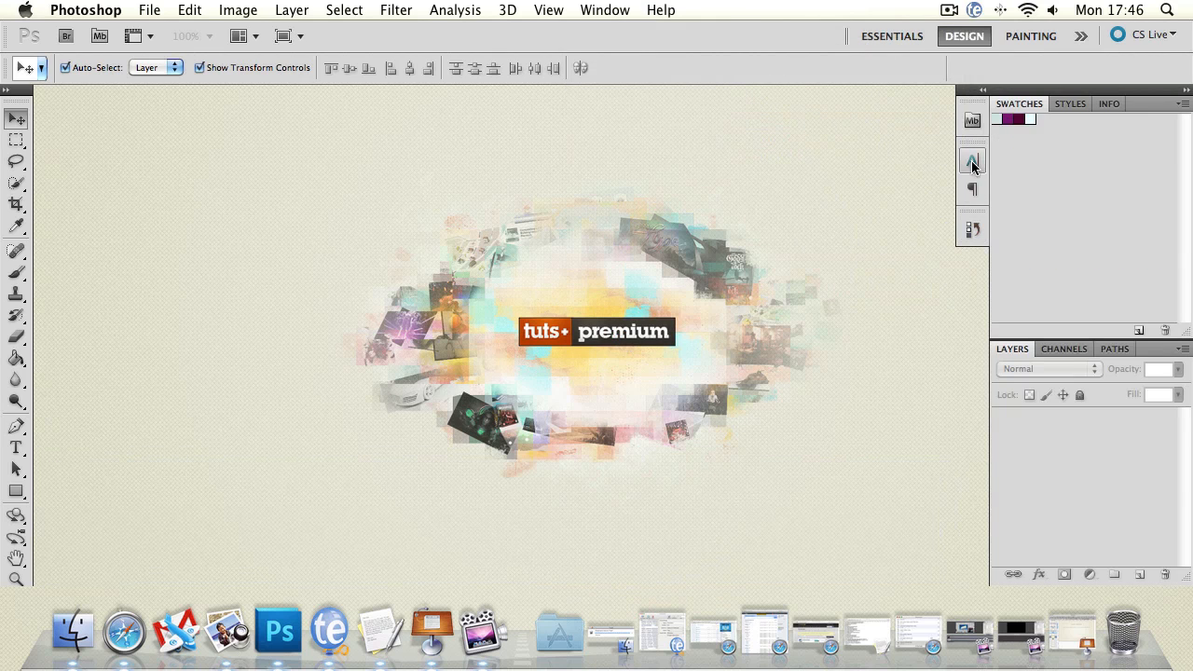
Step: Reset the Design workspace to its default panel layout
click(601, 12)
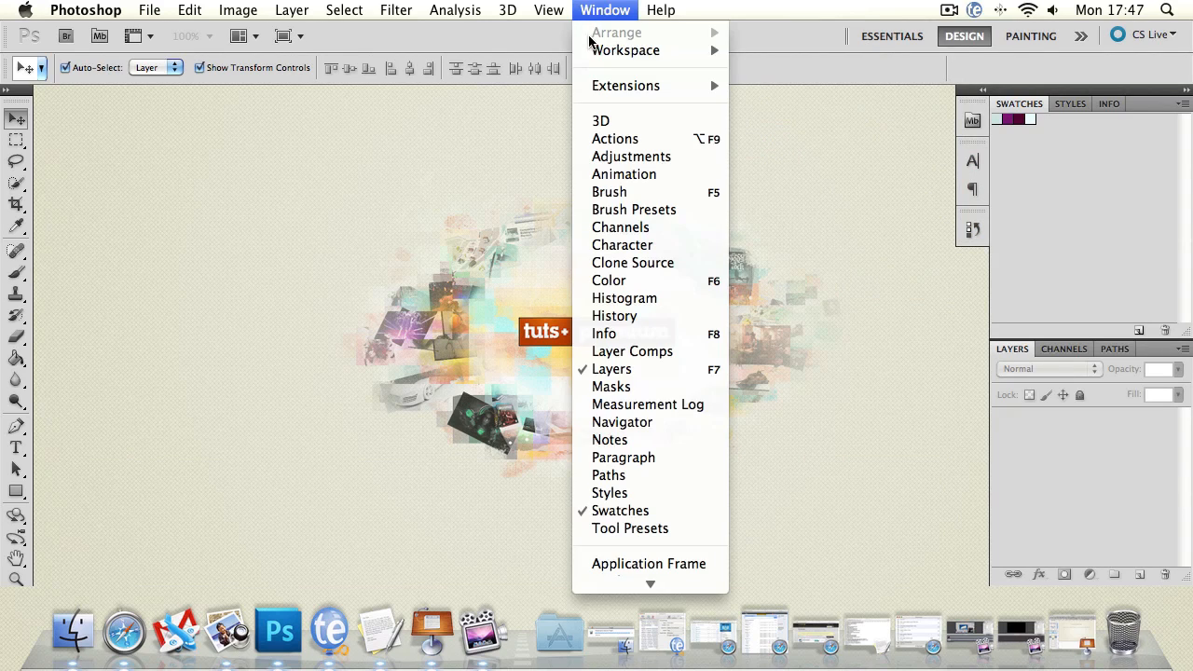
mouse_move(637, 53)
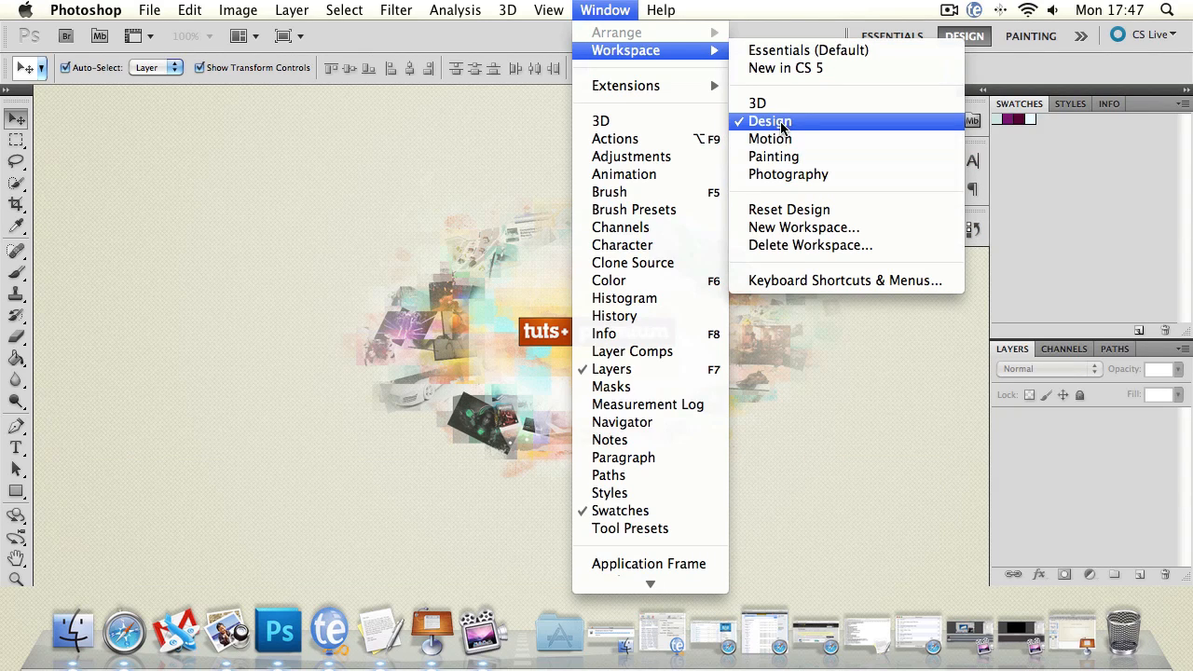
click(816, 209)
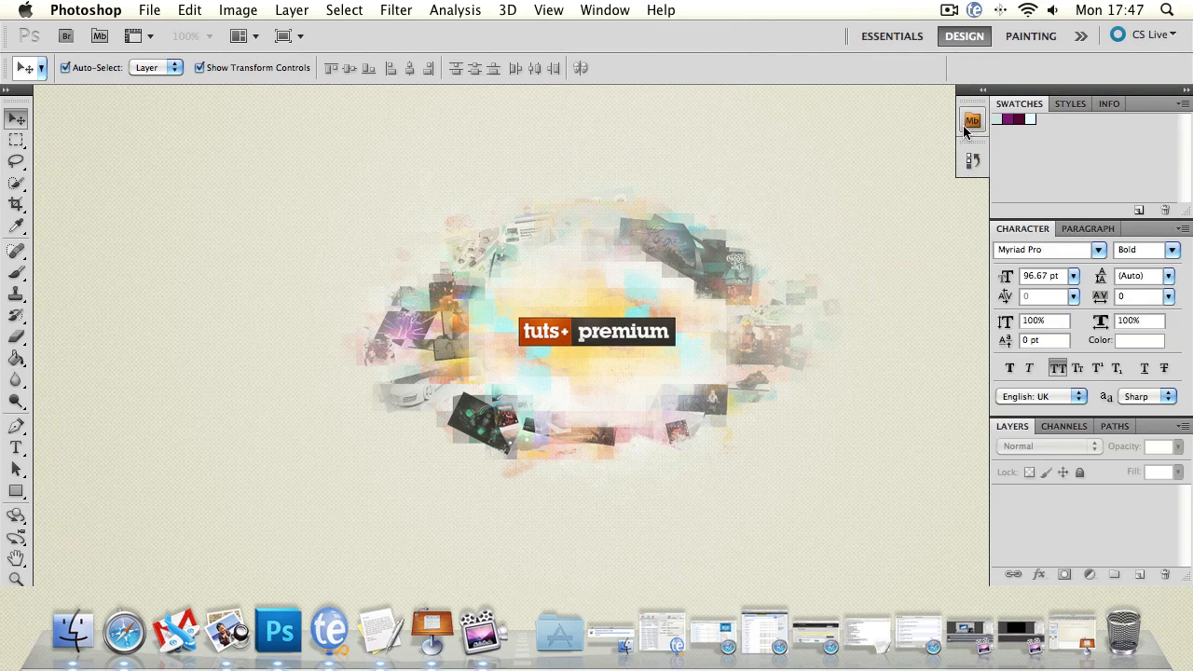
Step: View the list of available workspaces and switch to the Essentials workspace
click(1081, 36)
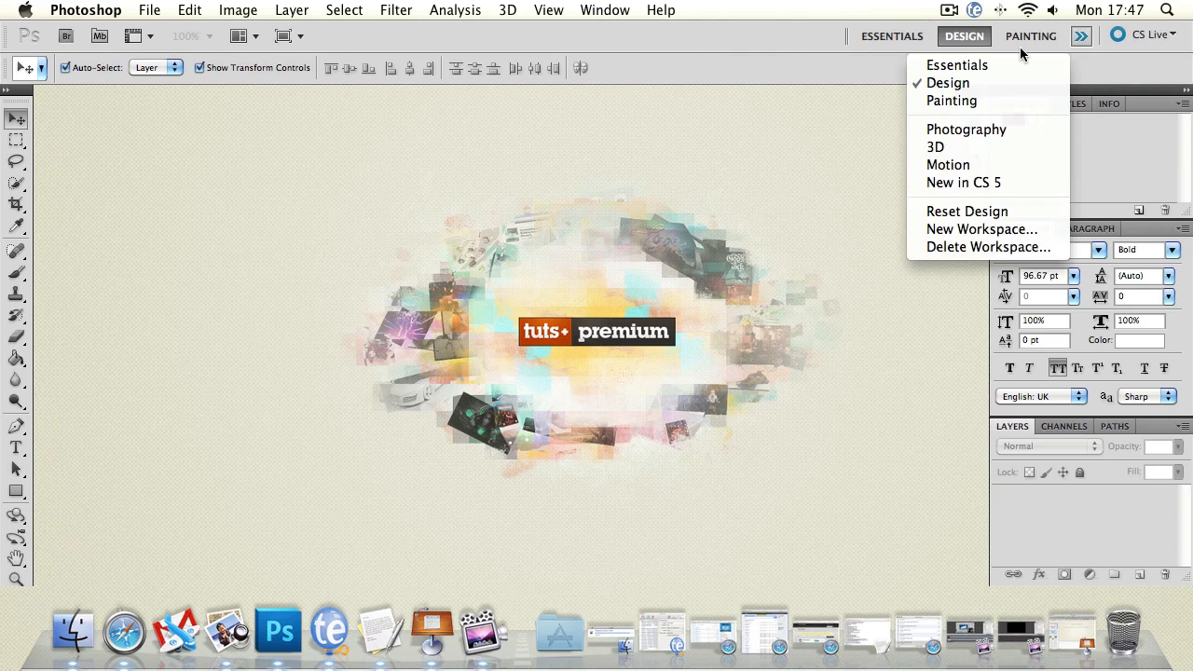
click(892, 36)
click(891, 36)
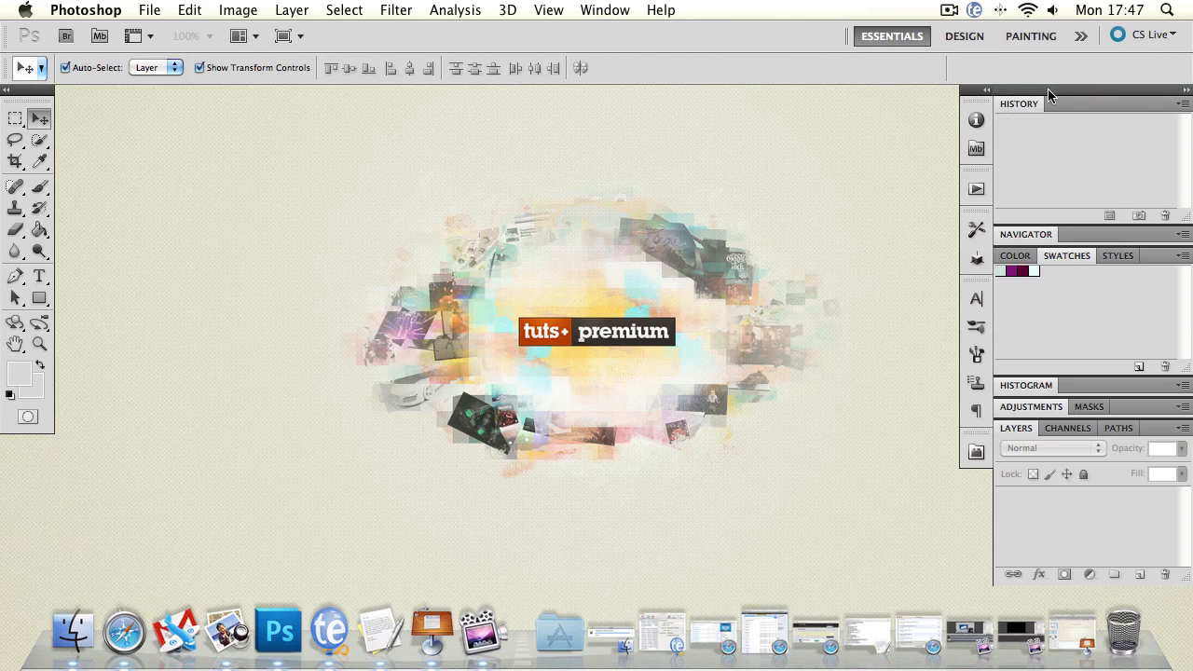
Step: Undock the Info, Actions and History panels so they float over the canvas area, and collapse History to its labelled icon
drag(1055, 88, 545, 186)
drag(986, 159, 359, 293)
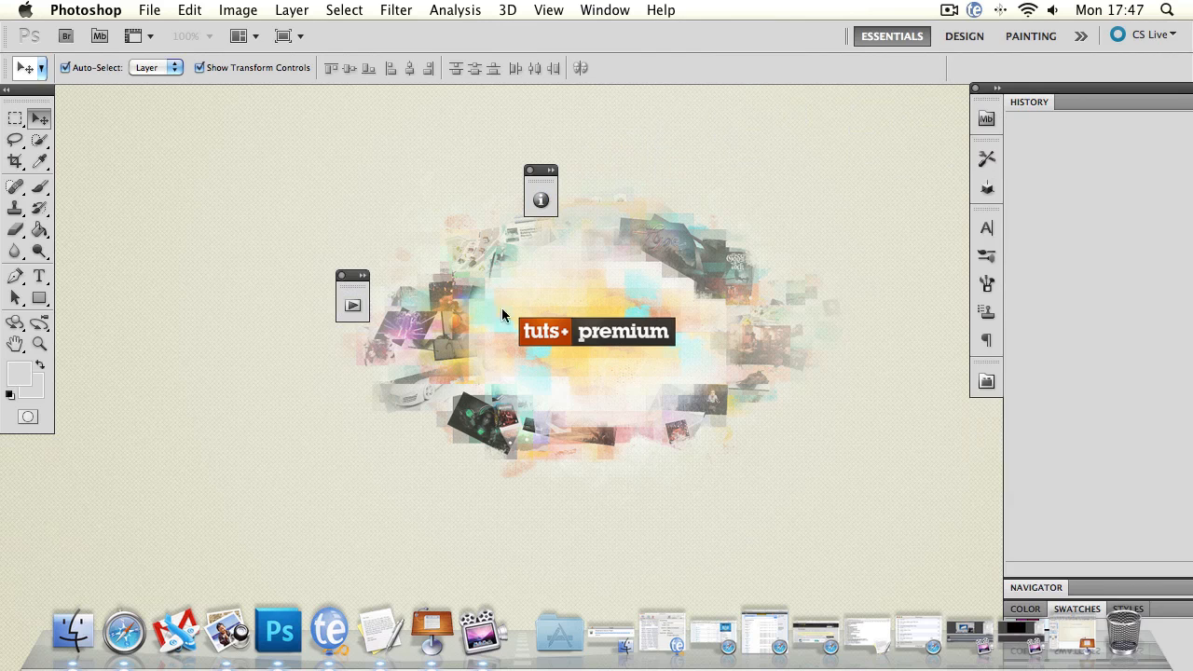
drag(1034, 102, 573, 184)
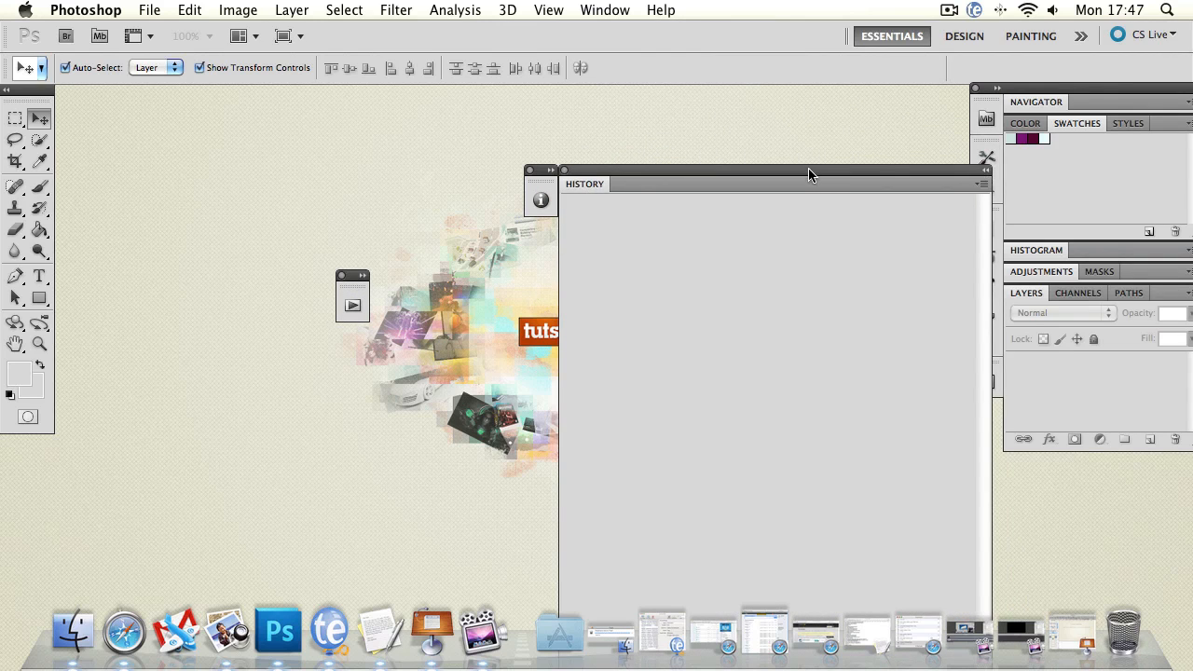
drag(807, 168, 801, 257)
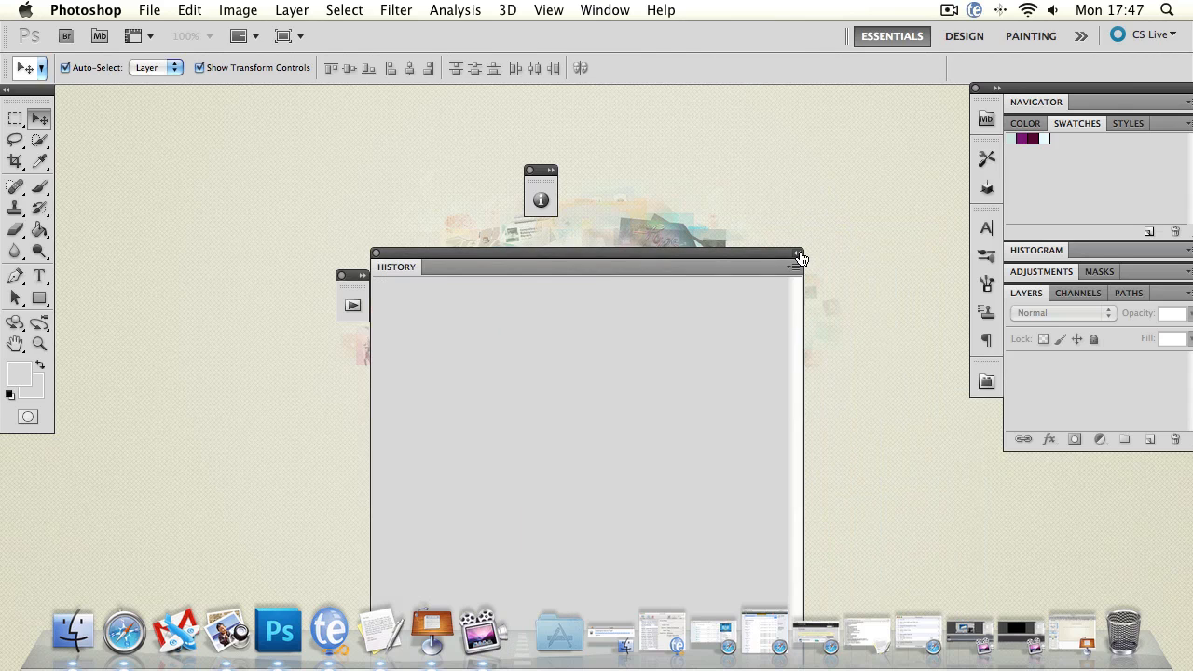
click(798, 254)
drag(402, 252, 750, 156)
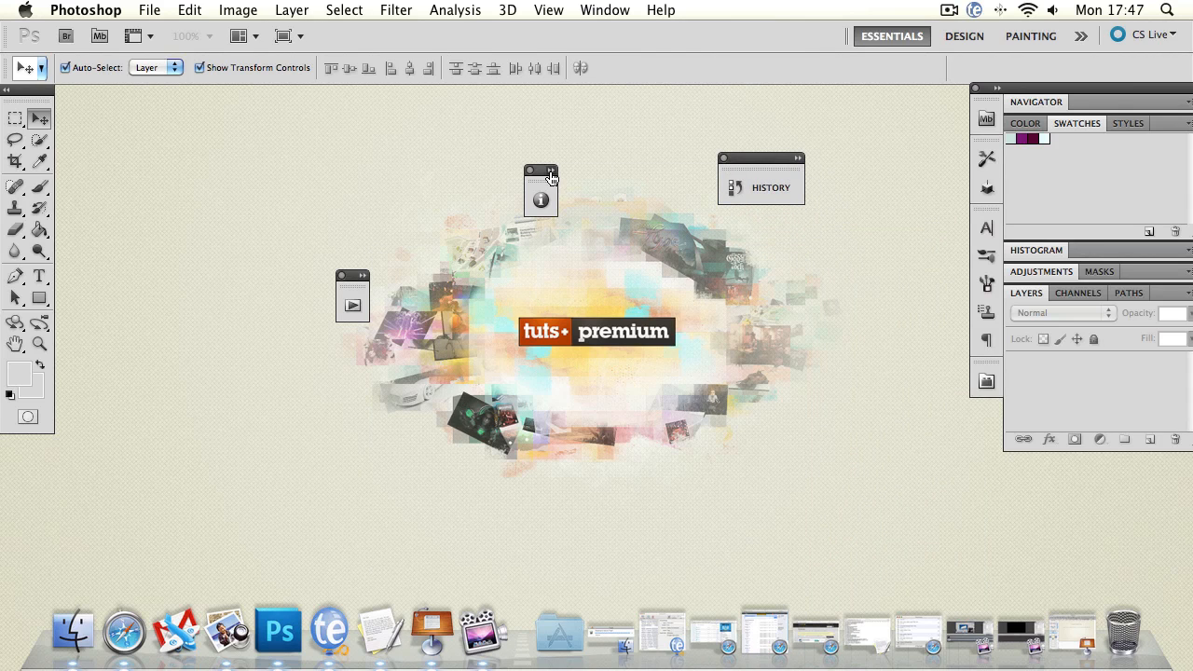
Step: Dock Info back in the icon column, place History below Navigator, and group Actions with History
click(550, 171)
click(745, 170)
drag(543, 173, 986, 151)
drag(777, 160, 1083, 111)
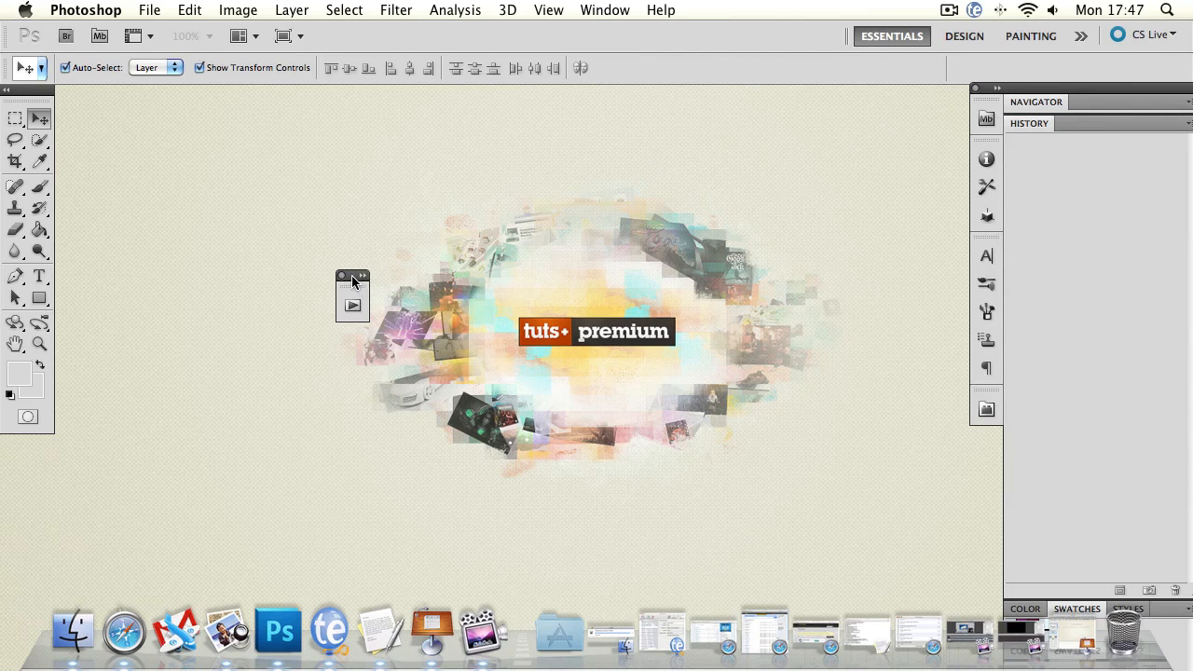
drag(351, 274, 1079, 216)
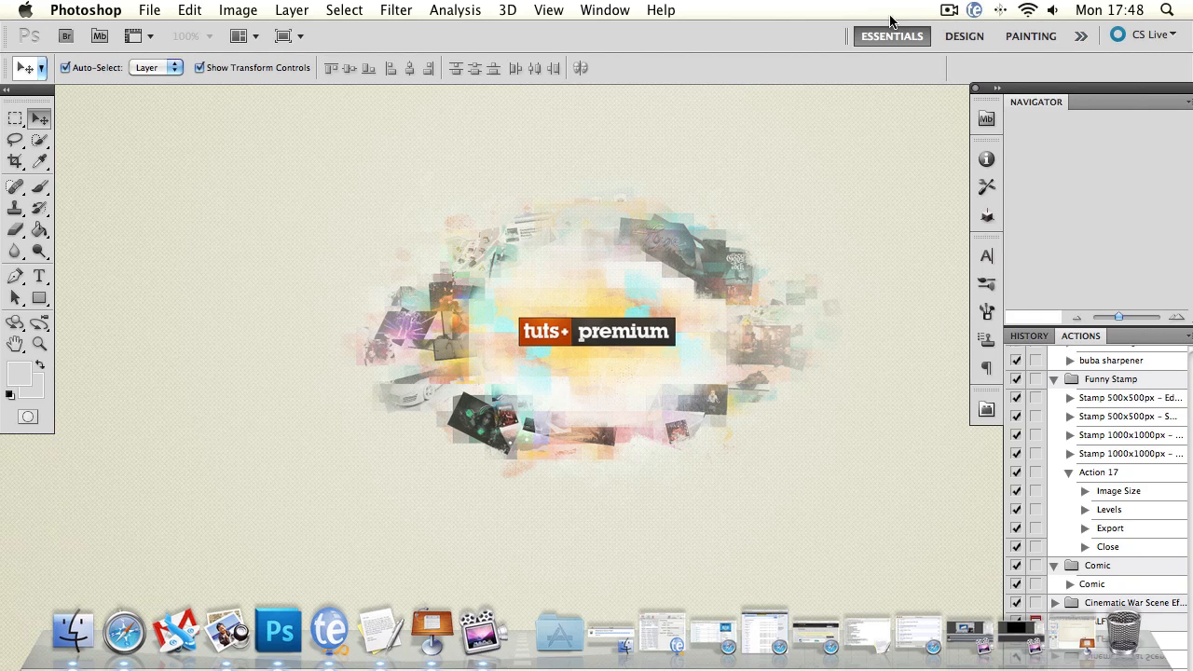
Step: View the Navigator panel's options and expand the docked icon column into full panels
click(1185, 102)
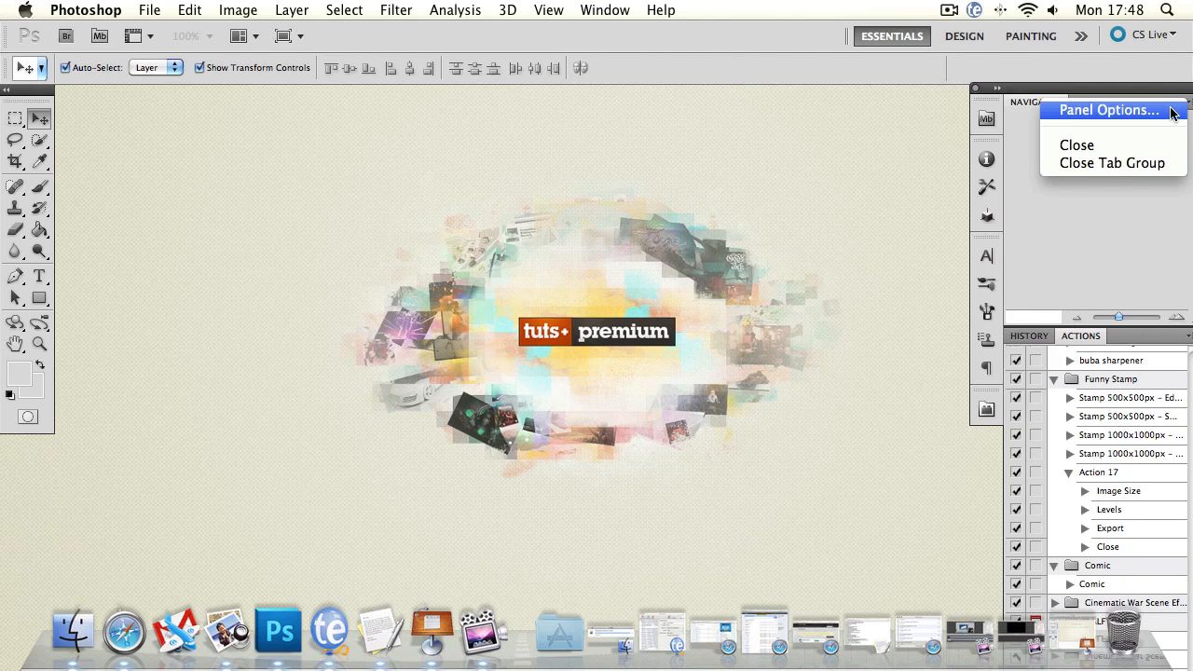
click(1155, 163)
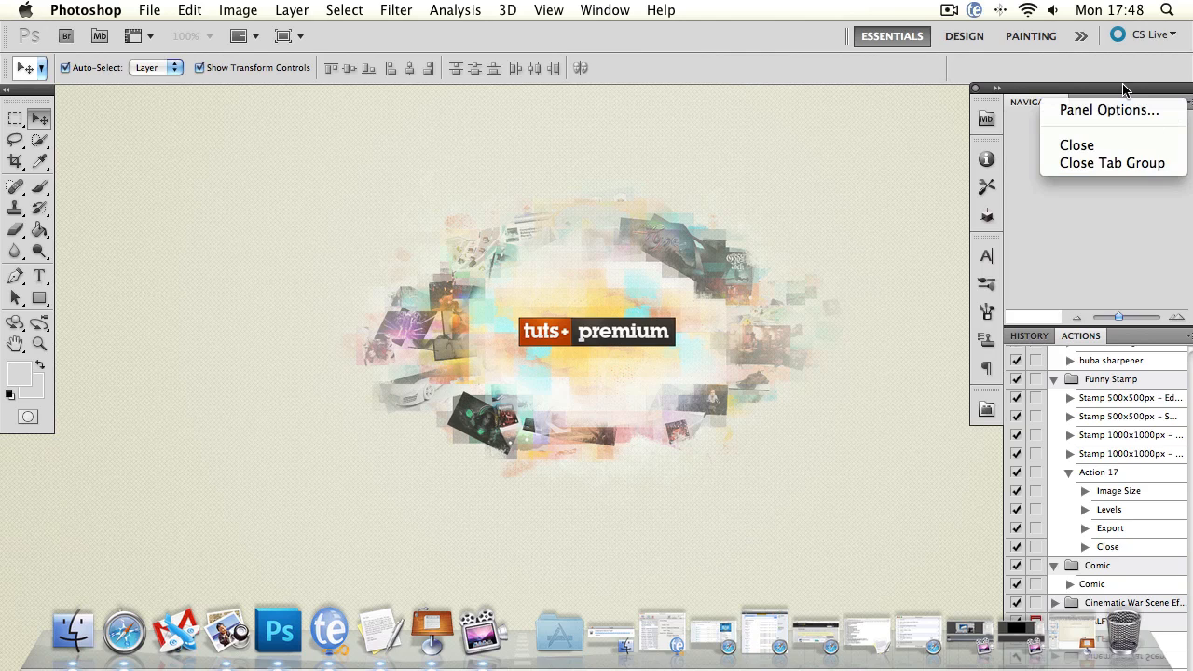
click(996, 88)
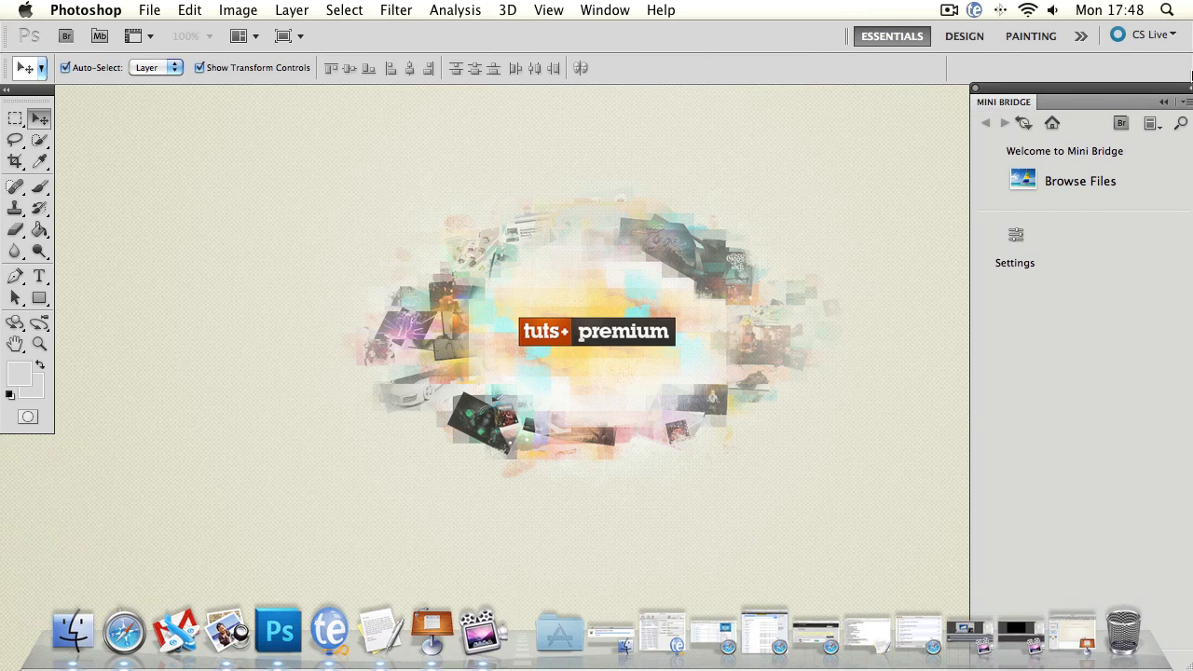
Step: Create a new blank document with a white background
click(179, 11)
click(308, 33)
click(798, 158)
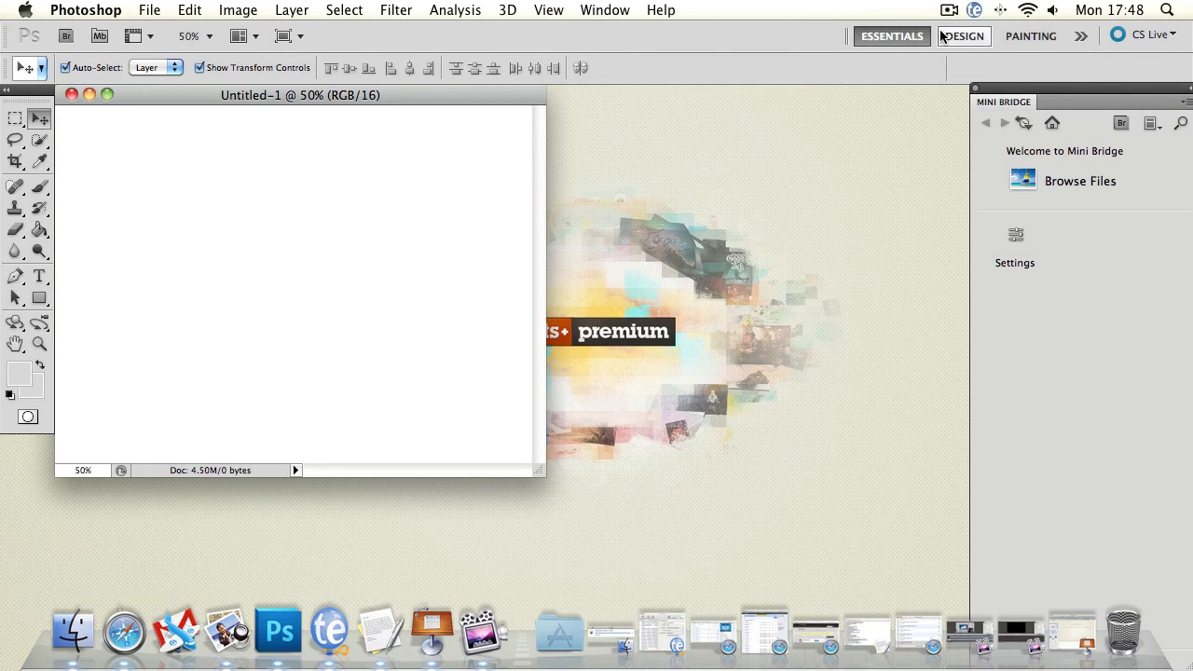
Step: Reset the Essentials workspace to its default panel layout
click(619, 11)
mouse_move(624, 52)
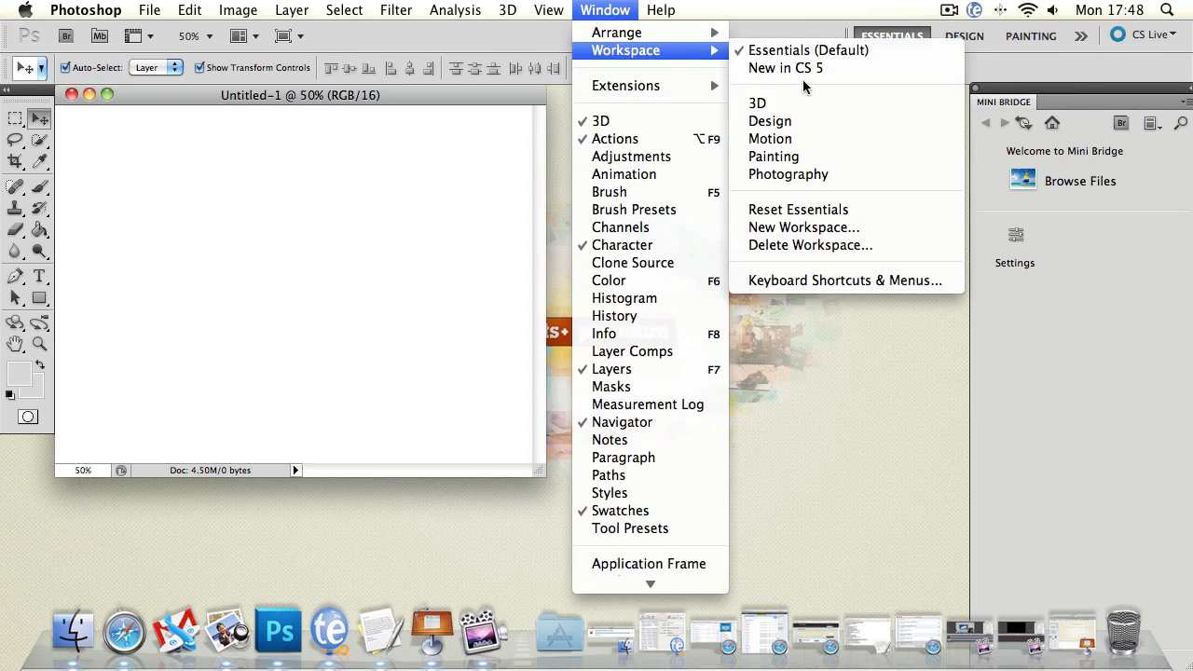
click(798, 209)
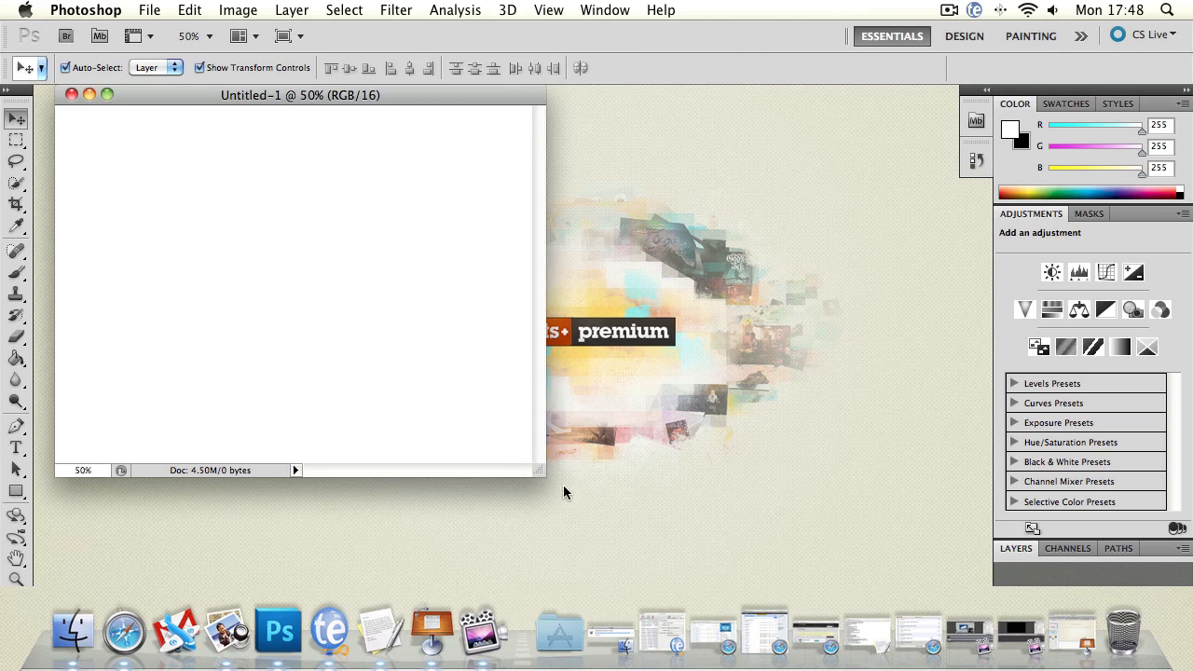
Step: Reposition the document window beside the toolbar and enlarge it to fill the area between the toolbar and the panels
drag(540, 473, 964, 604)
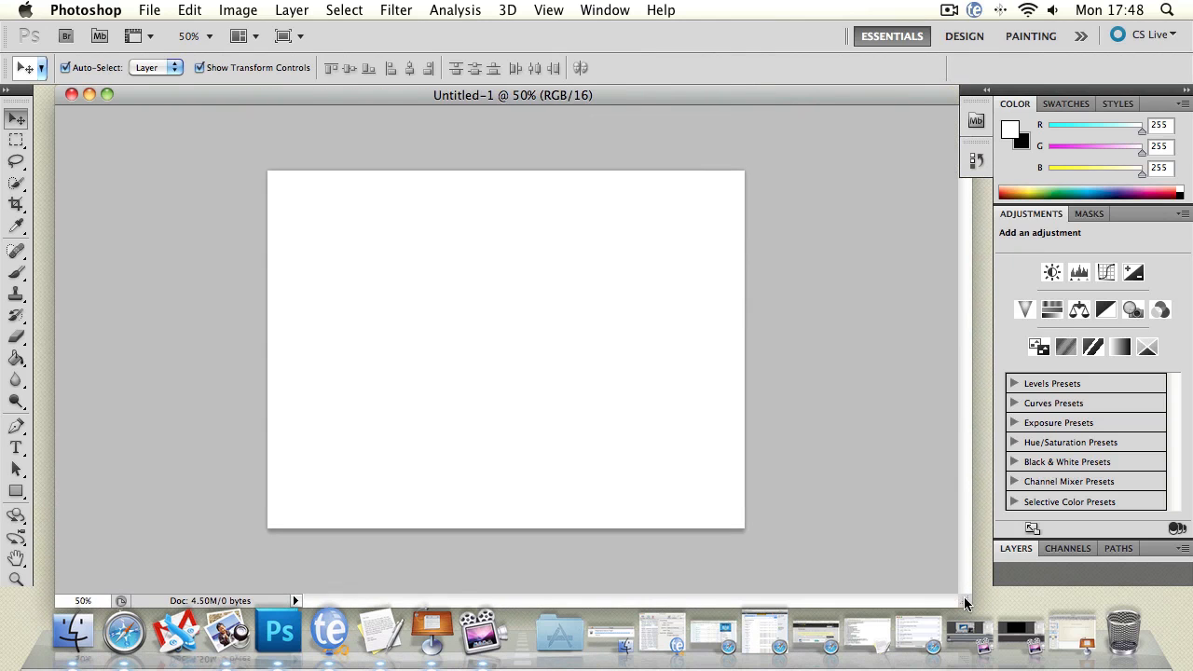
click(107, 95)
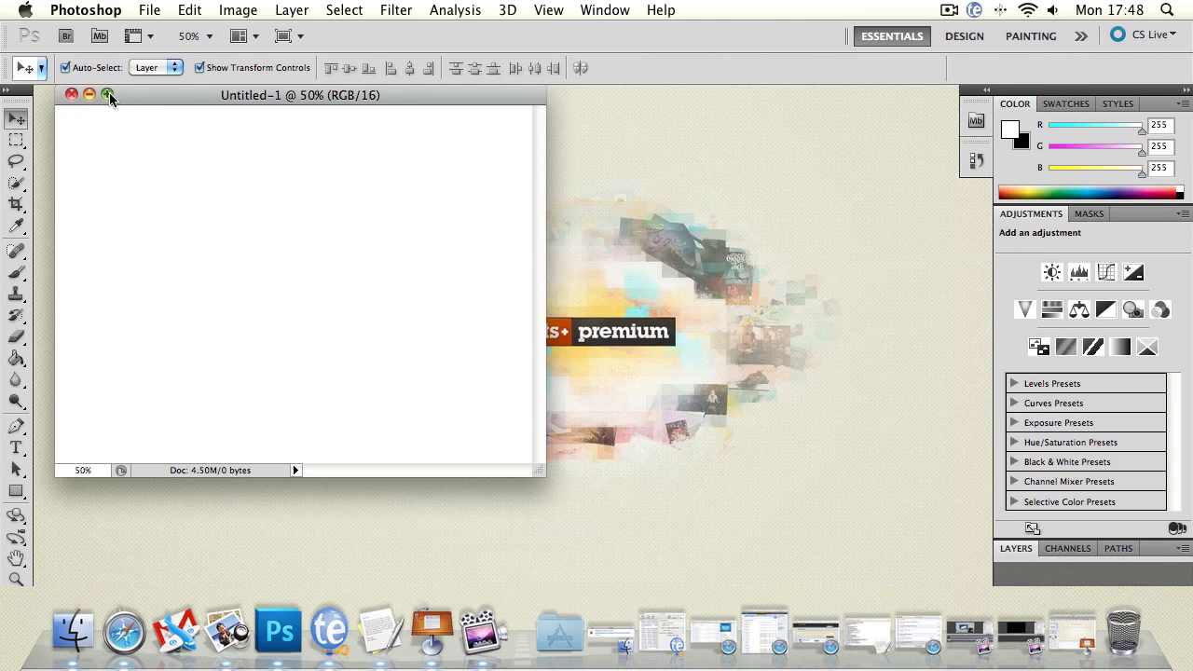
drag(152, 97, 133, 97)
drag(519, 467, 983, 590)
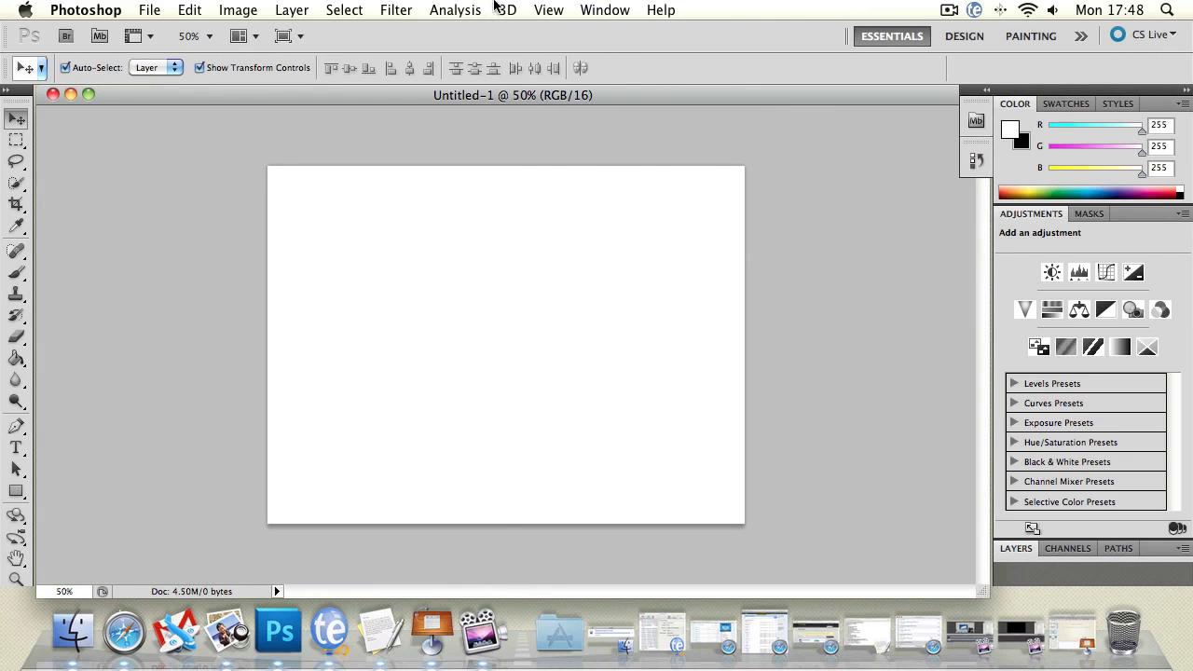
Step: Show the grid over the blank document
click(534, 9)
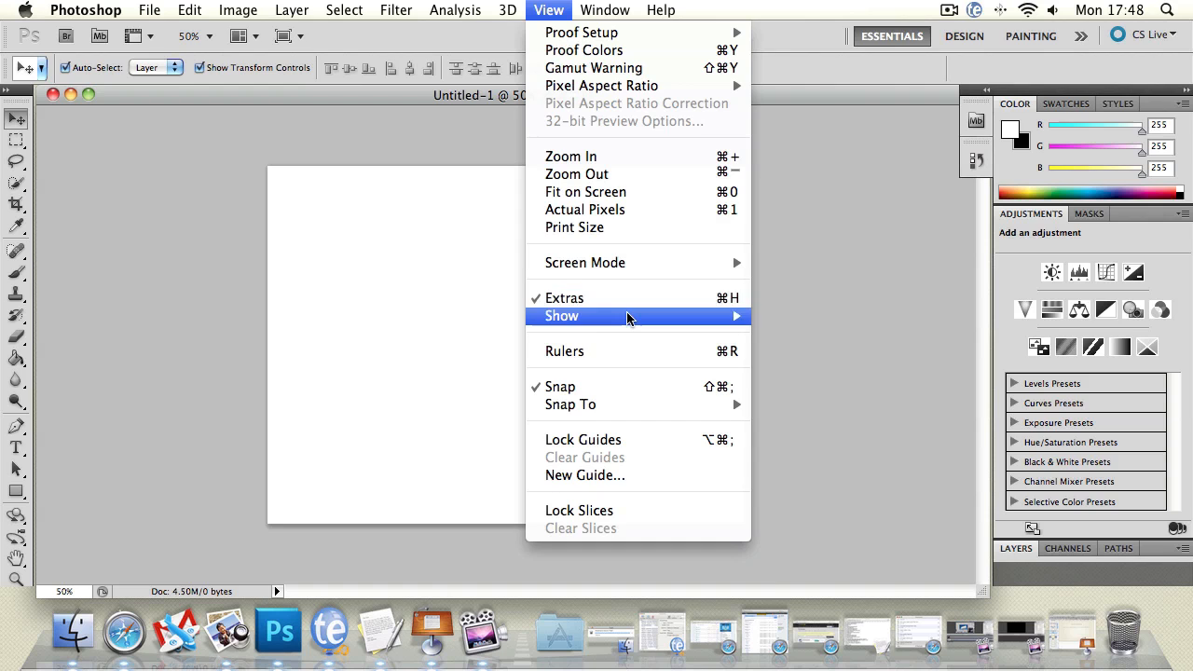
mouse_move(626, 318)
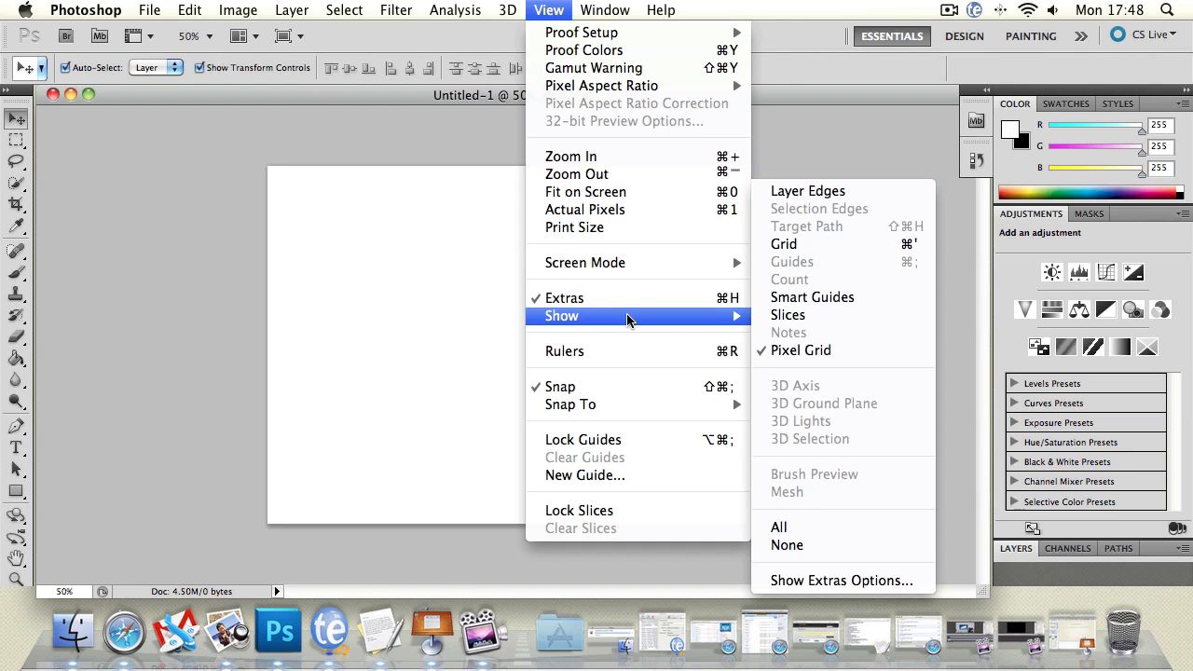
click(779, 246)
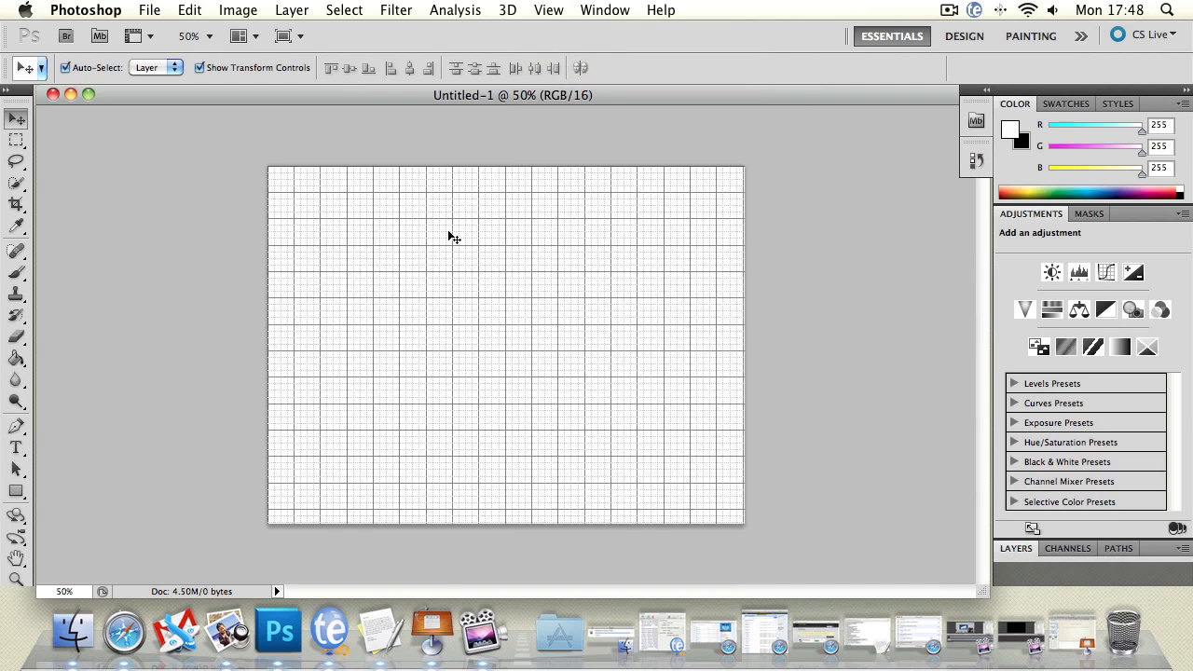
click(546, 11)
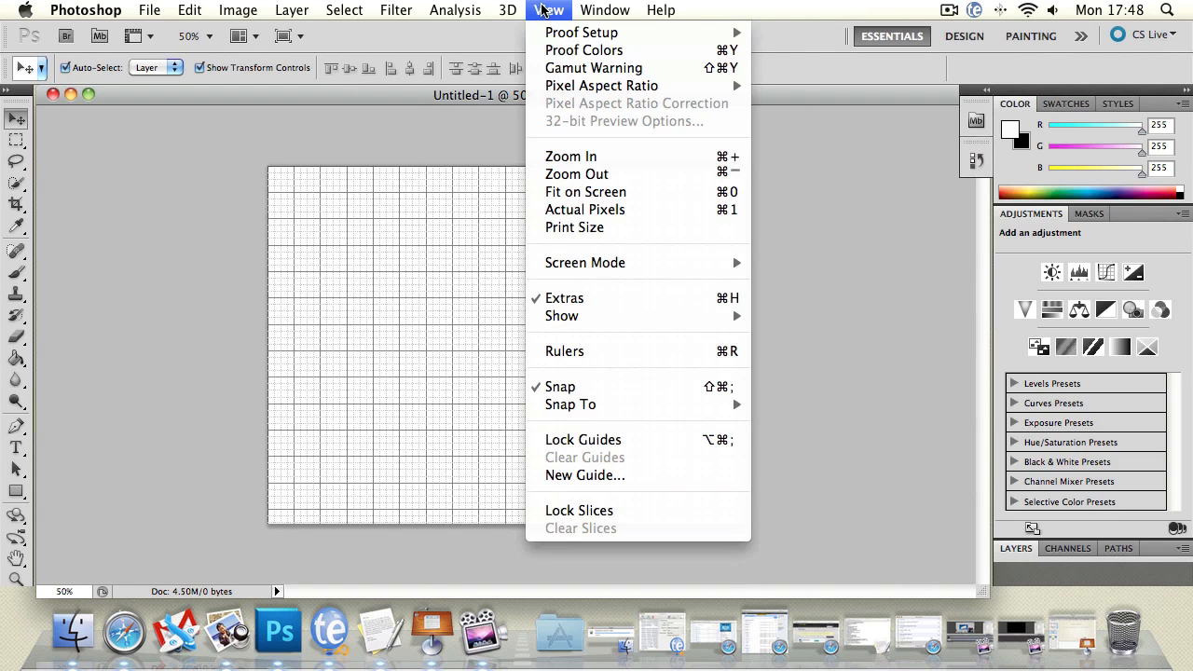
mouse_move(724, 315)
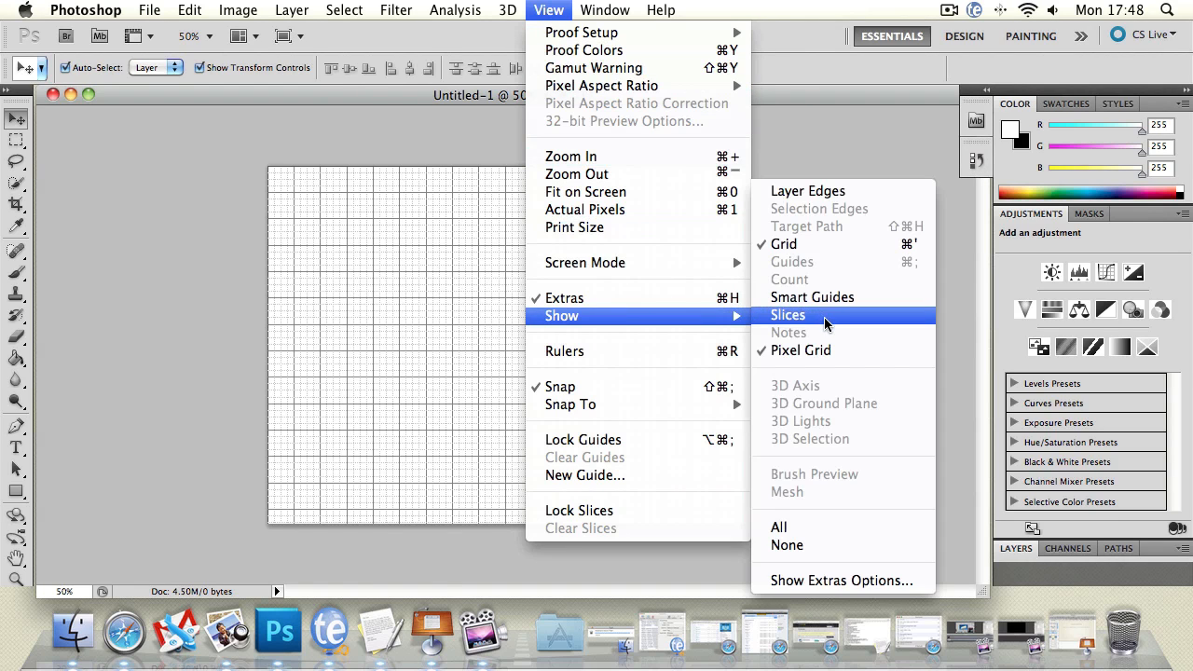
click(244, 146)
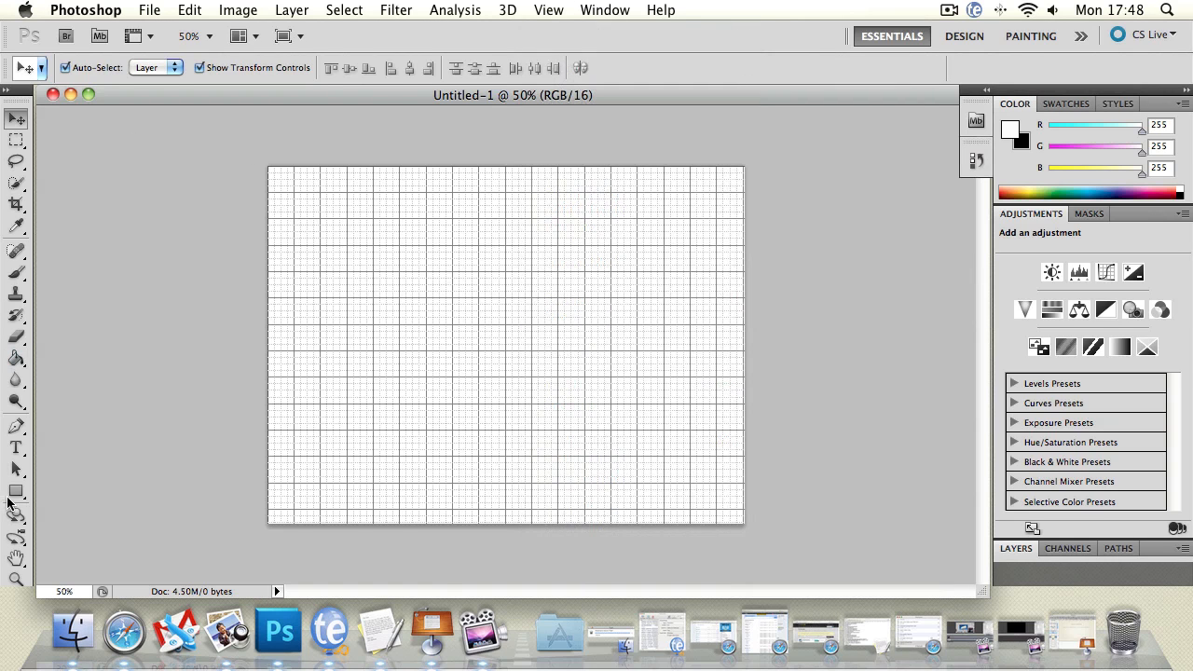
Step: Zoom in on the gridded document up to 3200% and fit it back to the screen
click(16, 578)
click(353, 249)
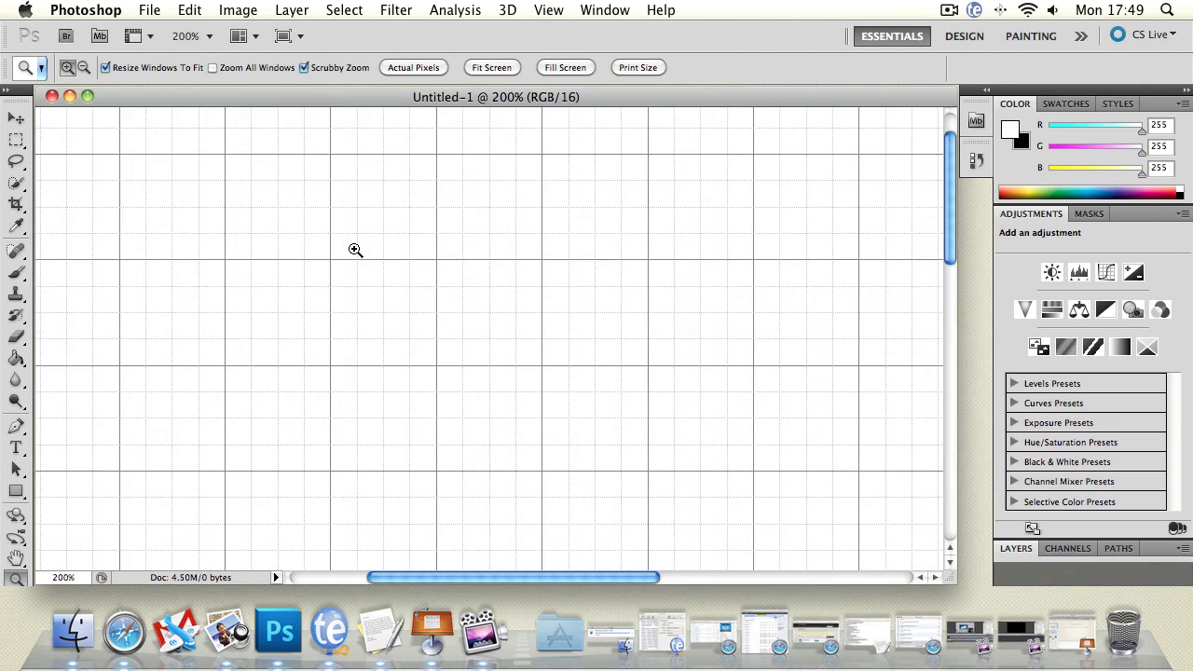
drag(355, 250, 355, 248)
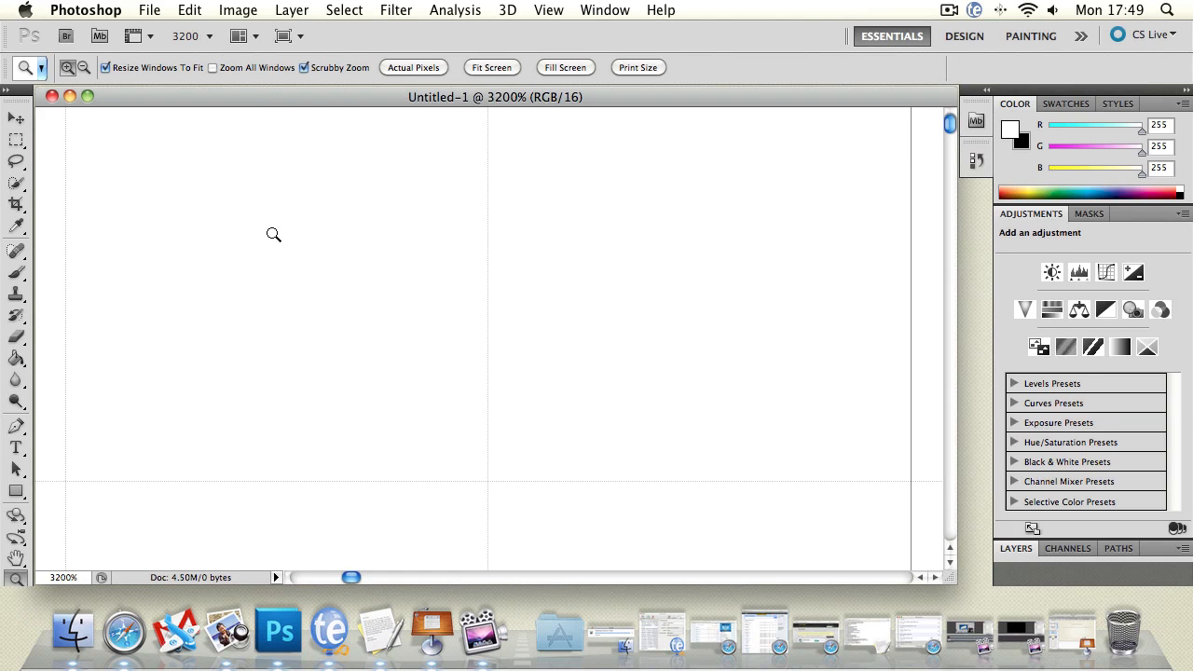
click(503, 68)
Step: Turn on the display of layer edges for the gridded document
click(549, 9)
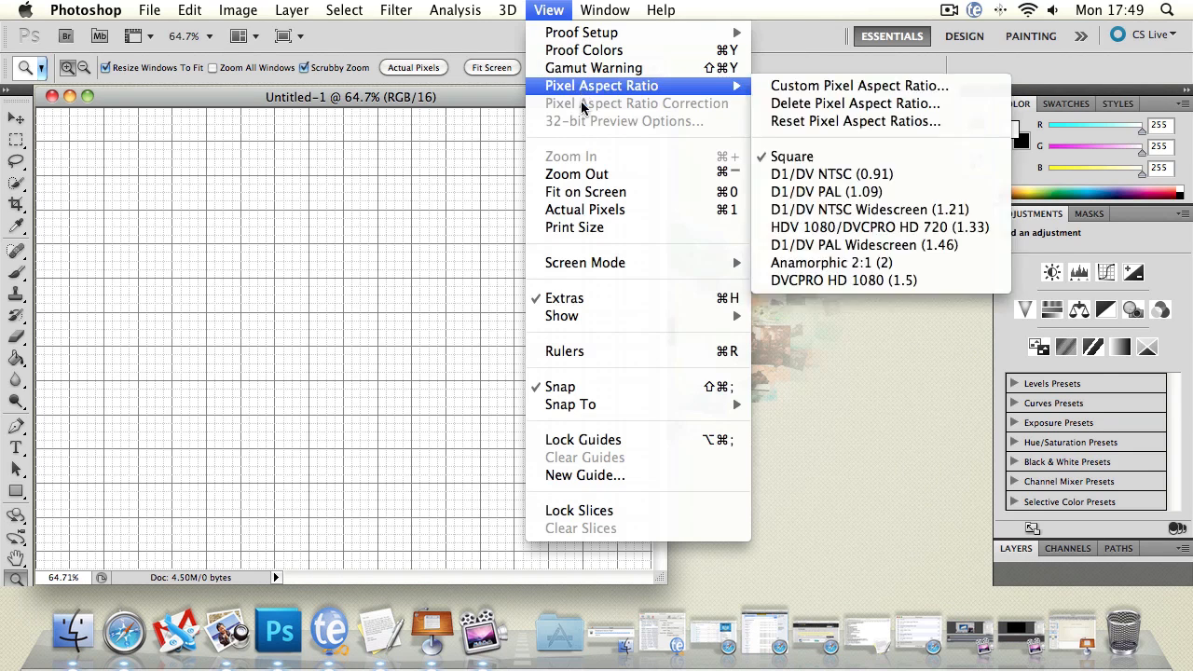
mouse_move(601, 316)
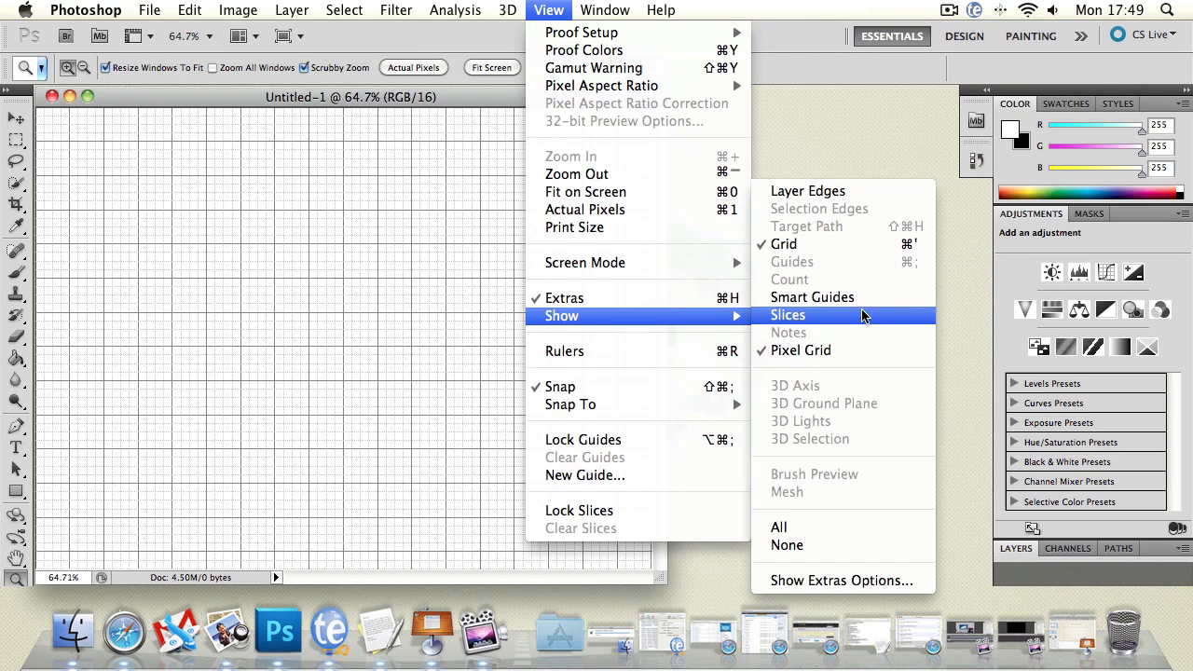
click(815, 191)
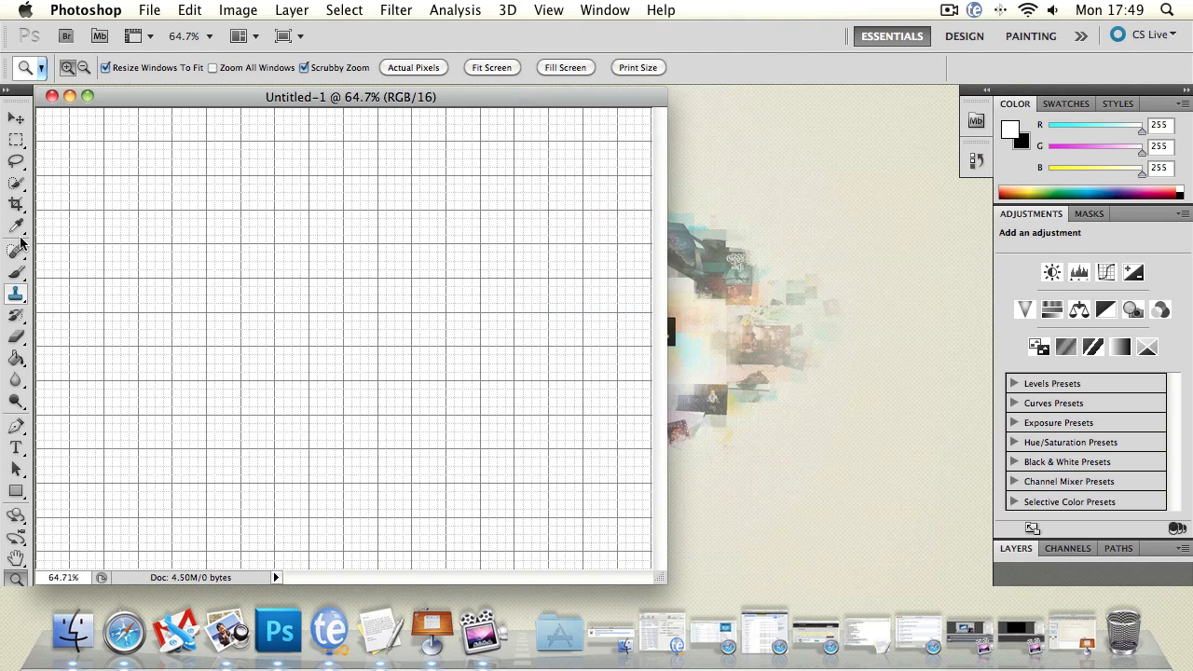
Step: Draw a large rectangular marquee selection over the grid and deselect it
click(16, 139)
drag(214, 149, 523, 449)
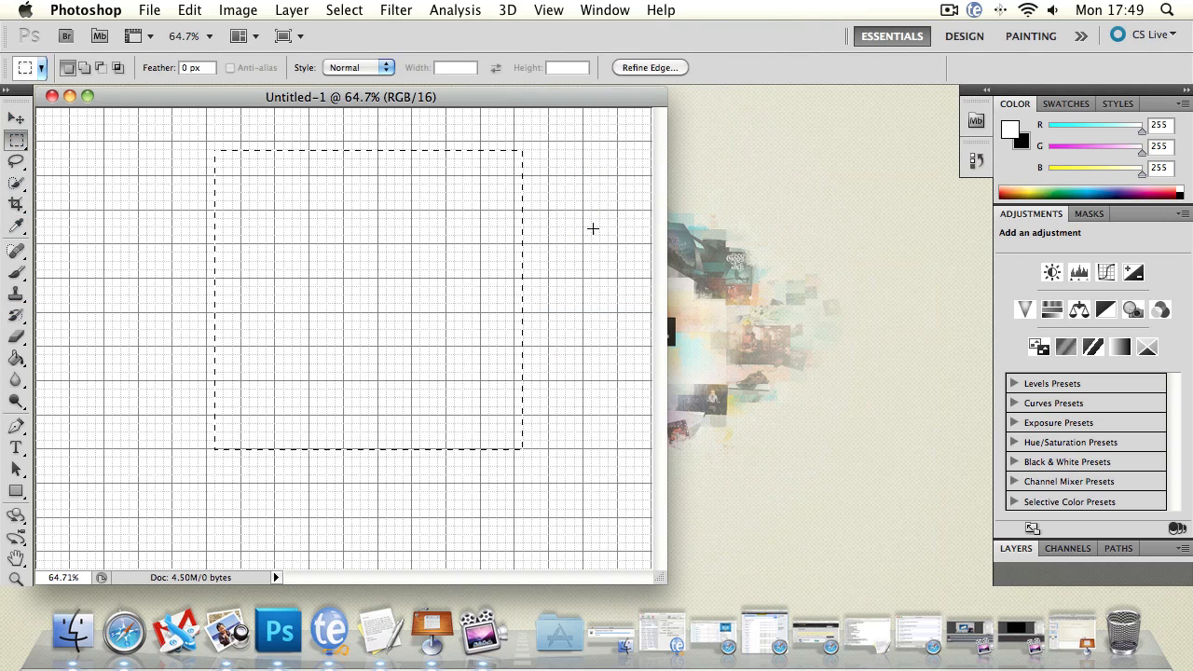
click(477, 237)
Step: Turn off the display of layer edges
click(549, 11)
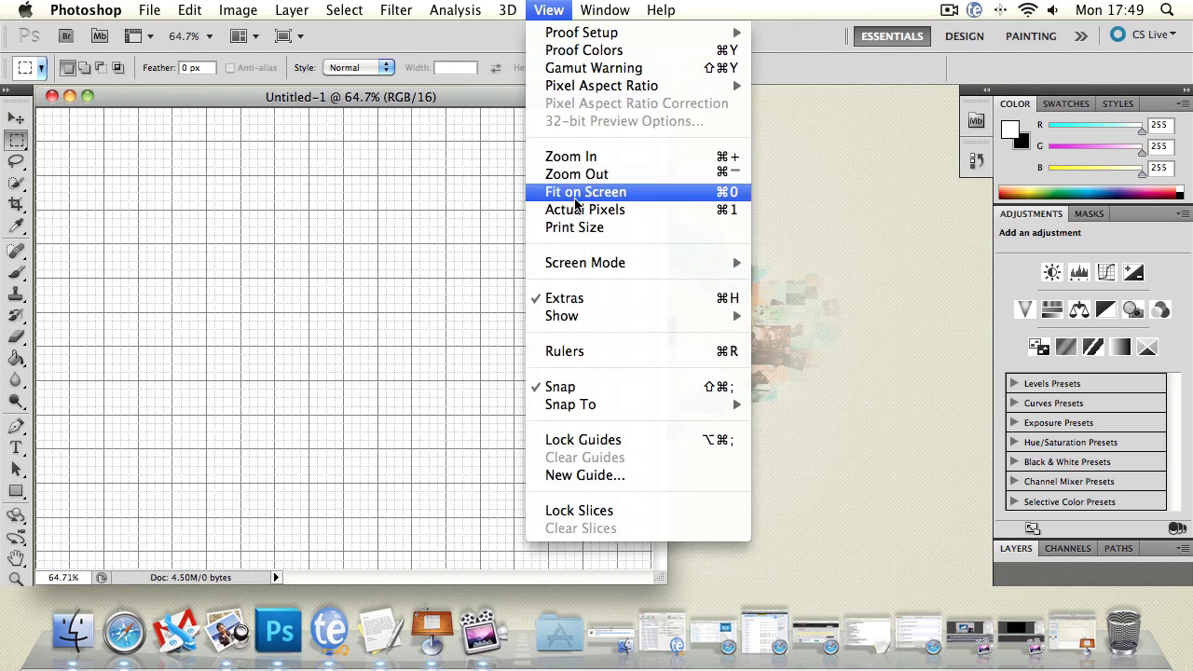
mouse_move(596, 316)
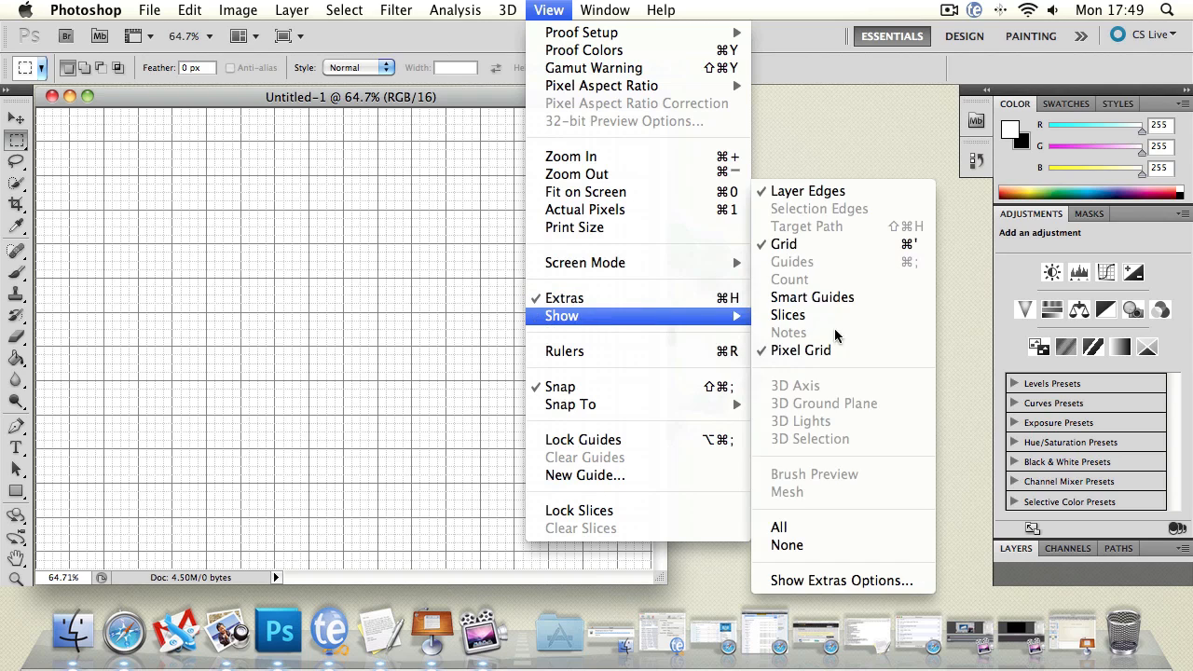
click(827, 191)
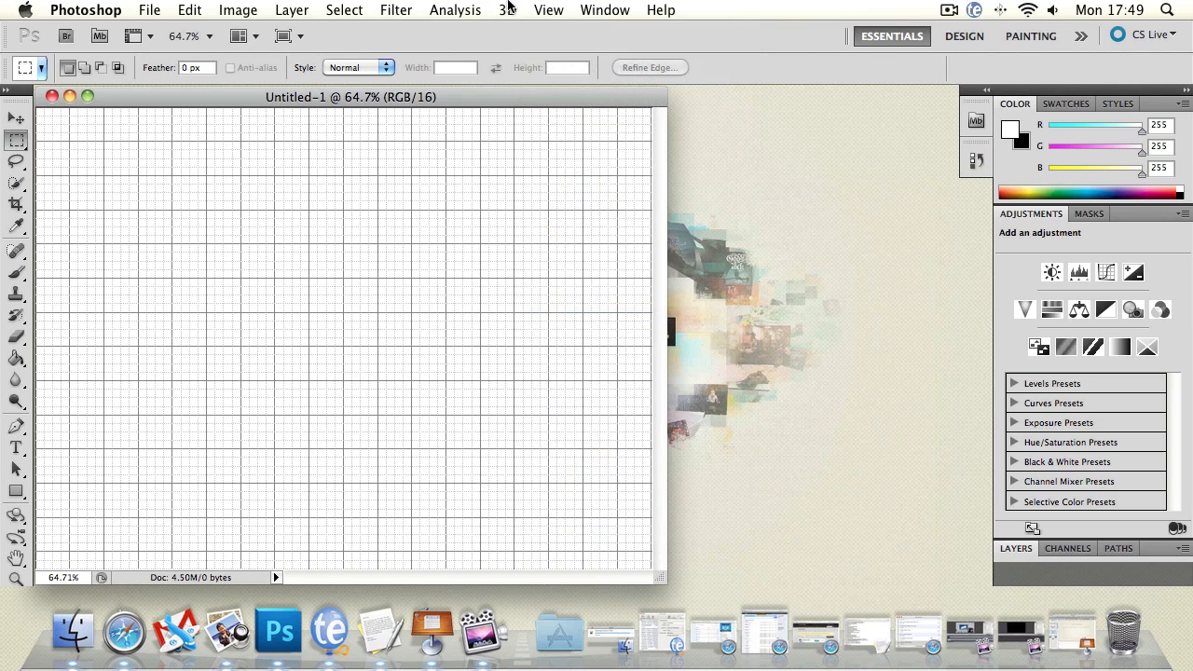
Step: Hide the grid and show the rulers around the document
click(549, 10)
mouse_move(630, 268)
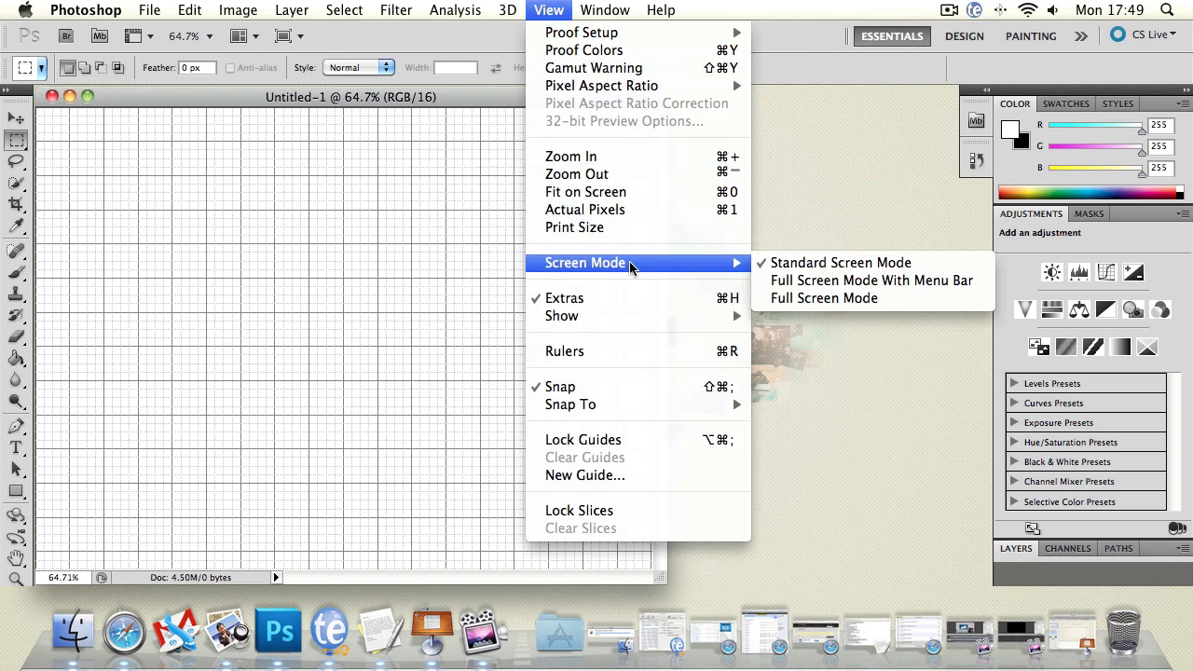
mouse_move(603, 6)
mouse_move(549, 10)
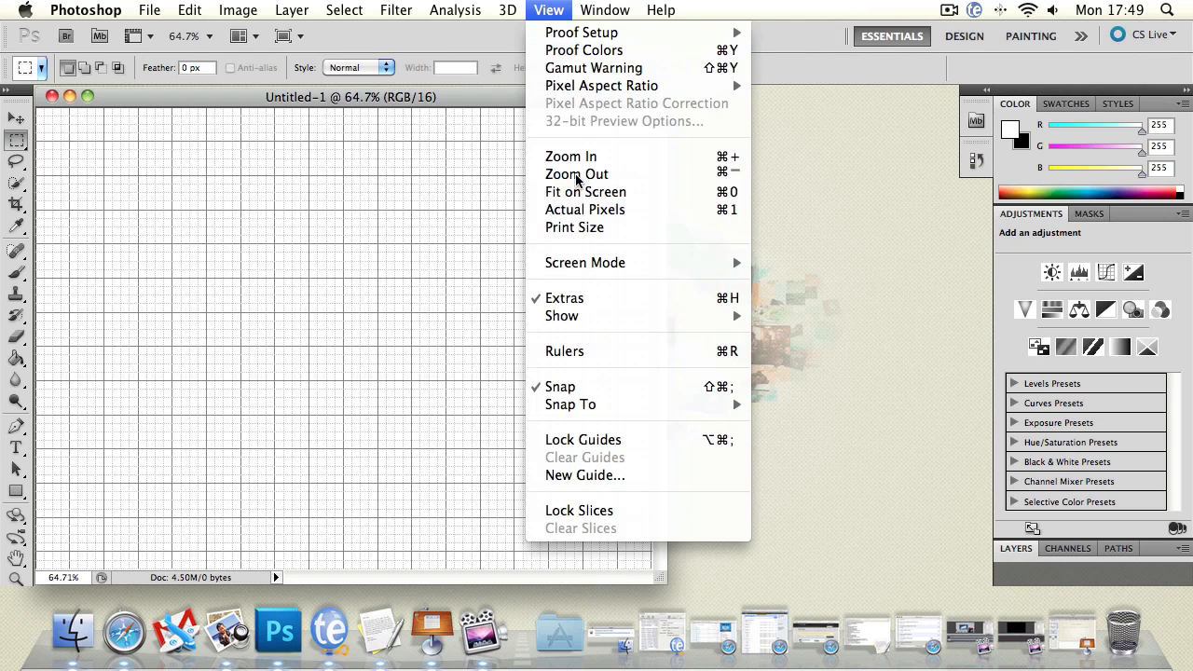
mouse_move(587, 316)
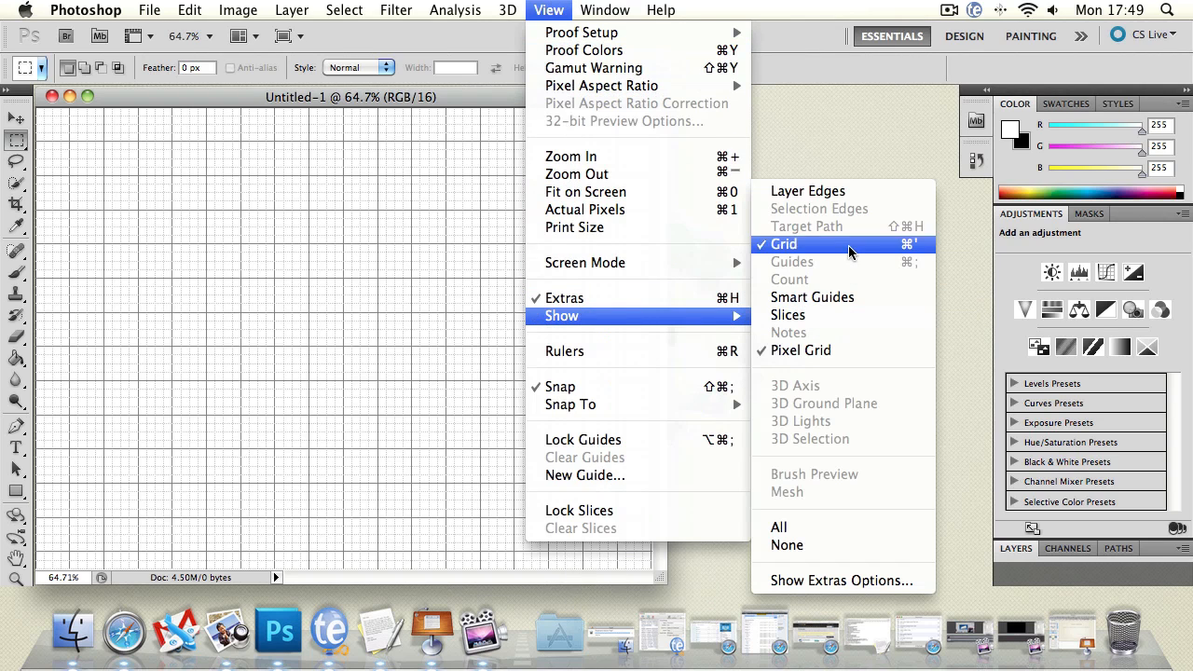
click(792, 243)
click(549, 10)
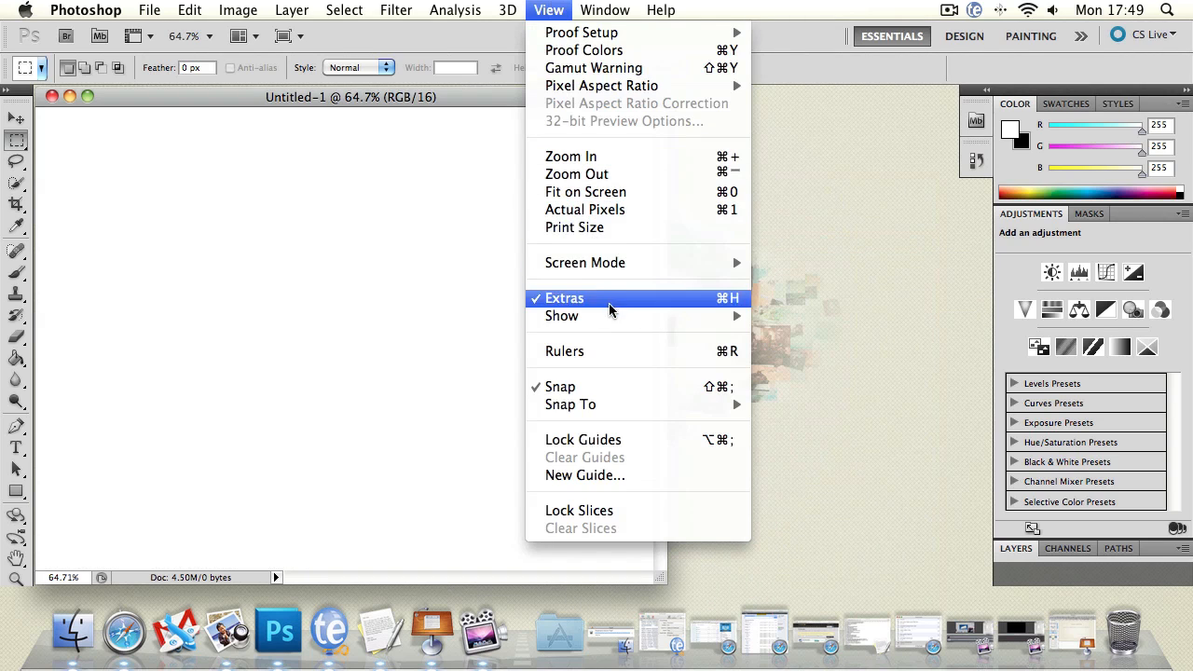
click(601, 353)
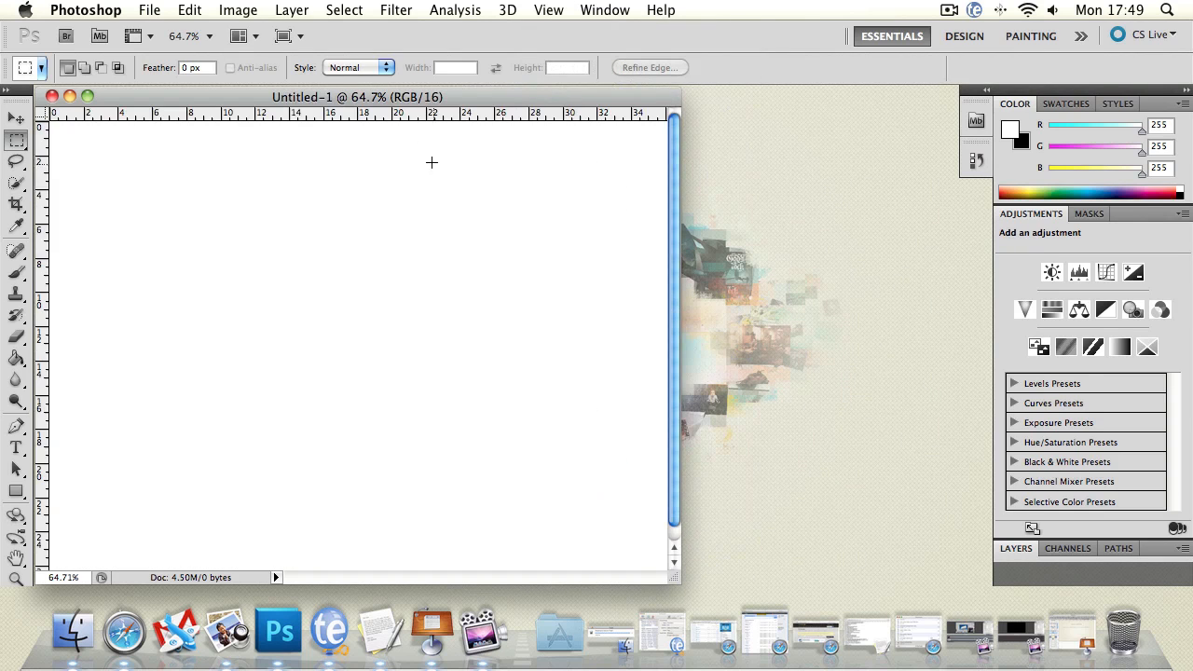
Step: Enlarge the document window to fill the space up to the panels, and set the ruler units to Pixels
drag(408, 103, 410, 98)
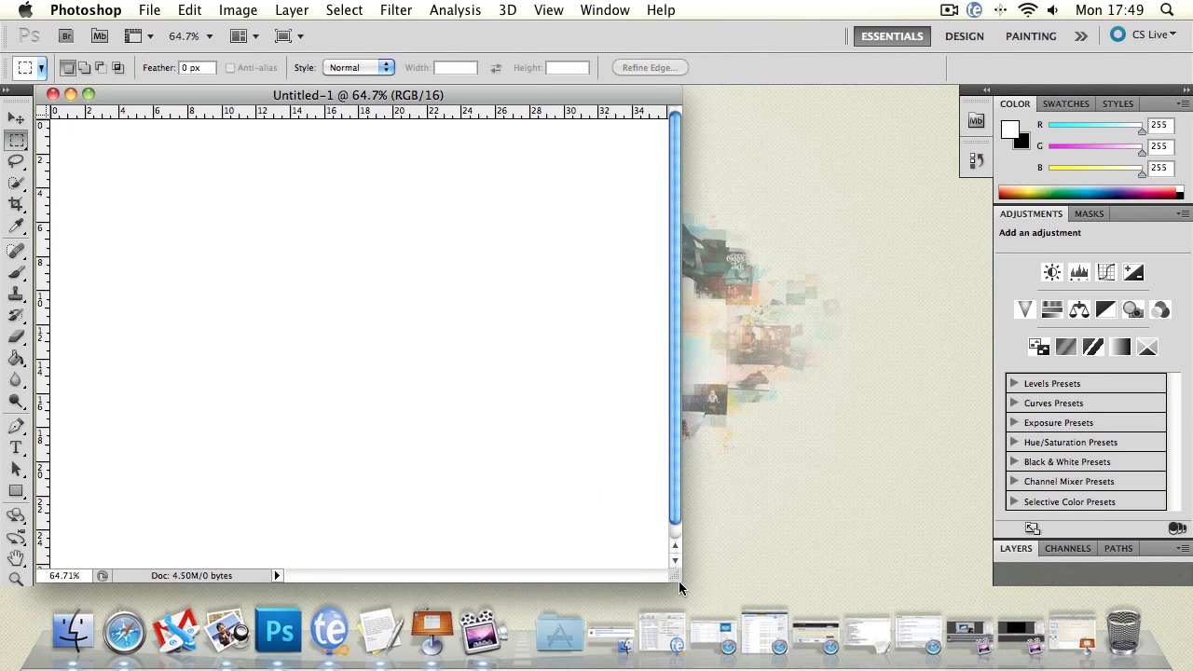
drag(679, 586, 955, 601)
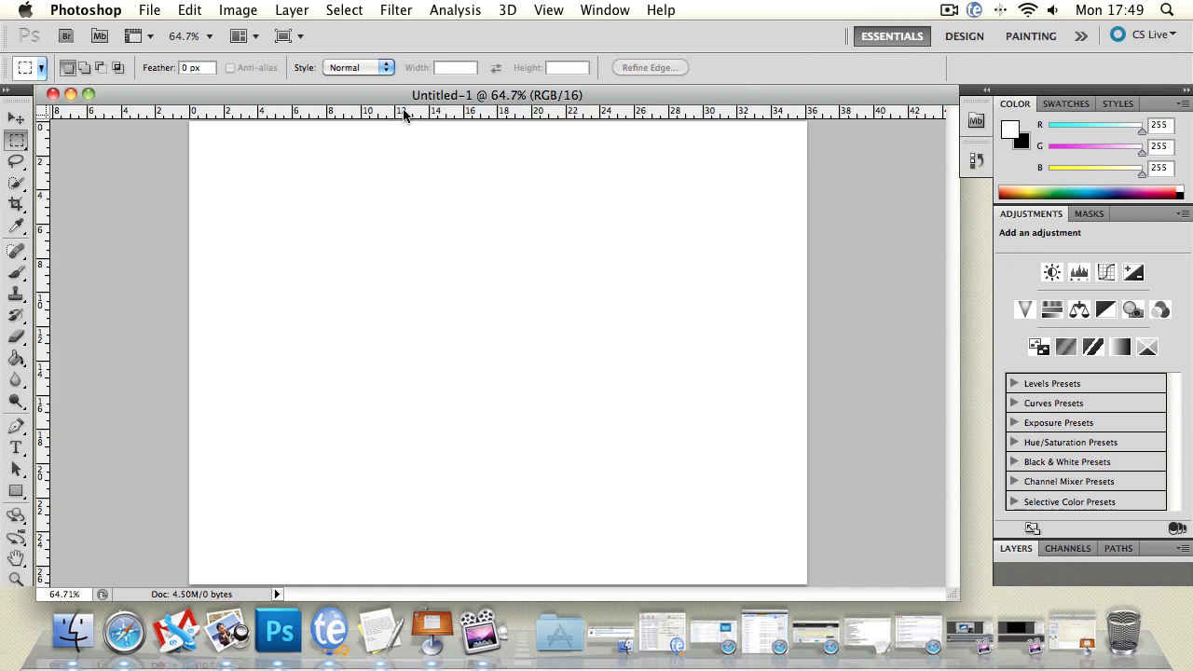
right_click(406, 116)
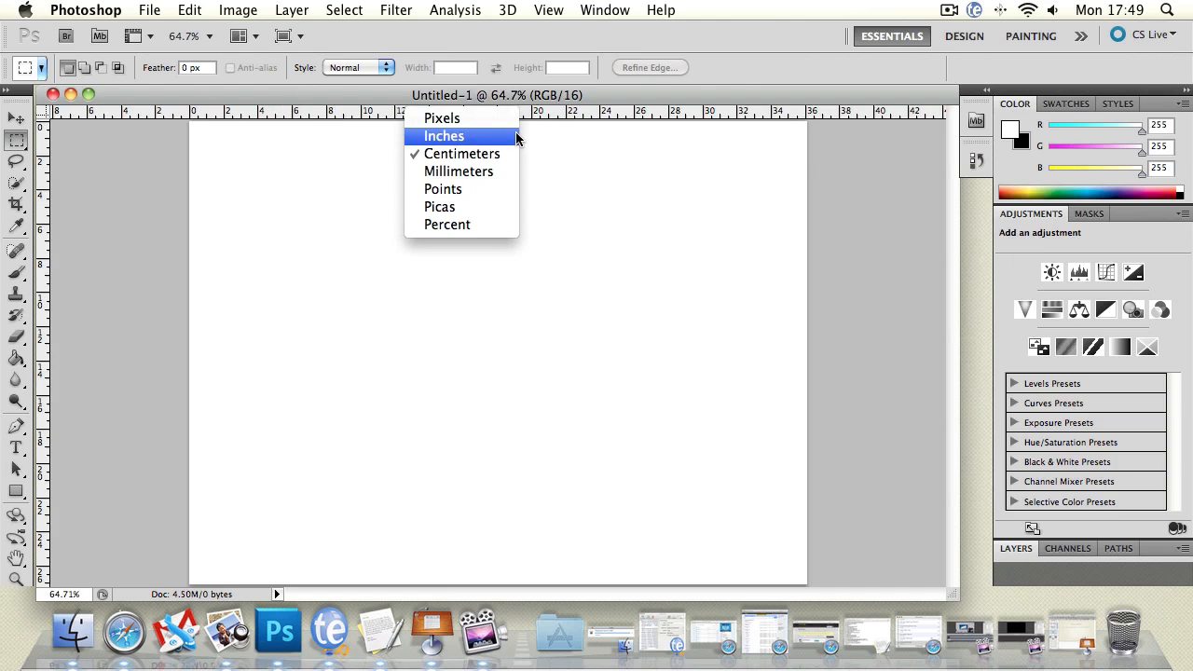
click(458, 121)
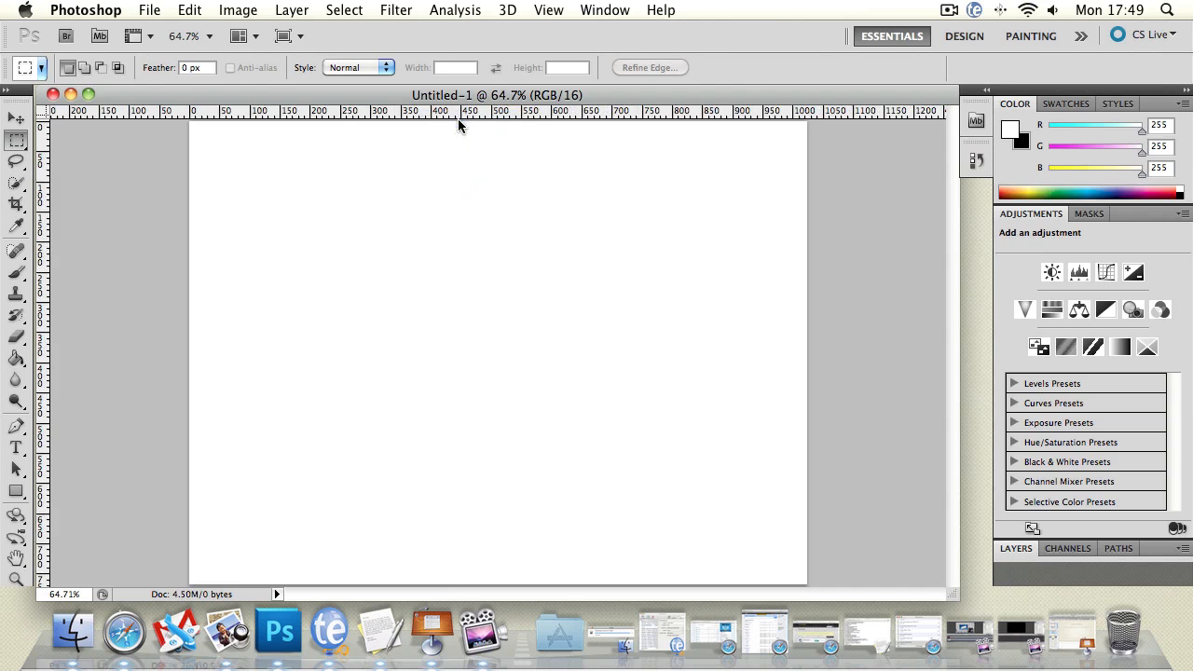
Step: Place a horizontal guide at about 175 px and a vertical guide at about 150 px on the canvas
mouse_move(43, 114)
mouse_down()
mouse_move(166, 153)
mouse_move(42, 110)
mouse_up()
drag(289, 112, 319, 224)
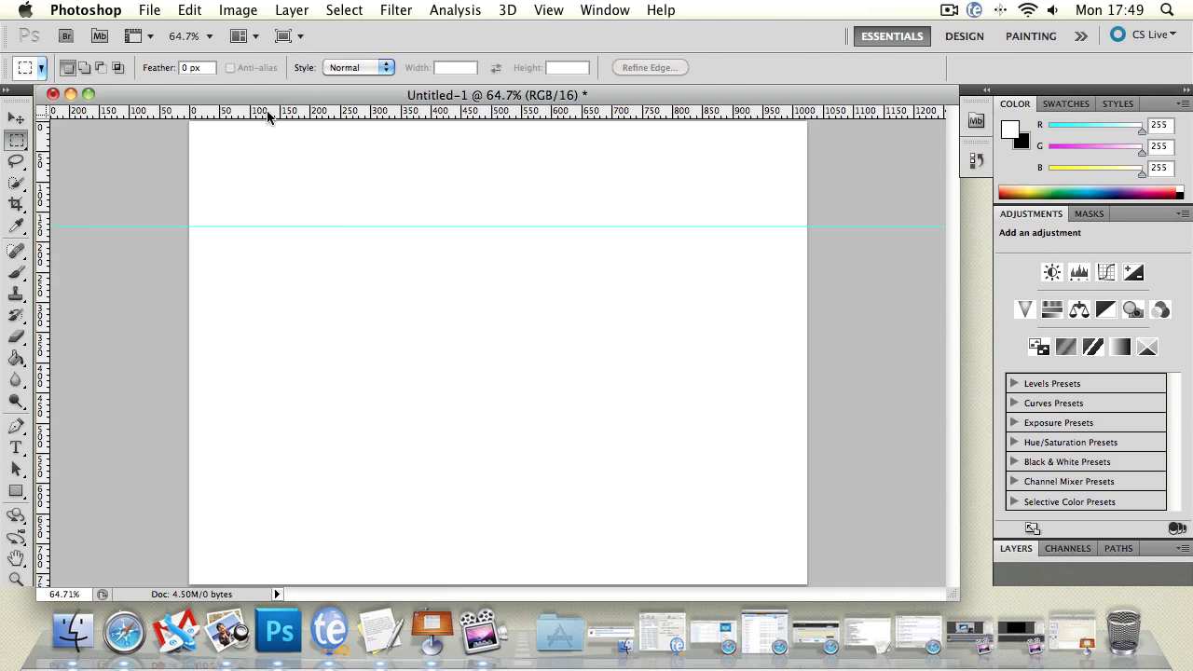
drag(45, 256, 280, 270)
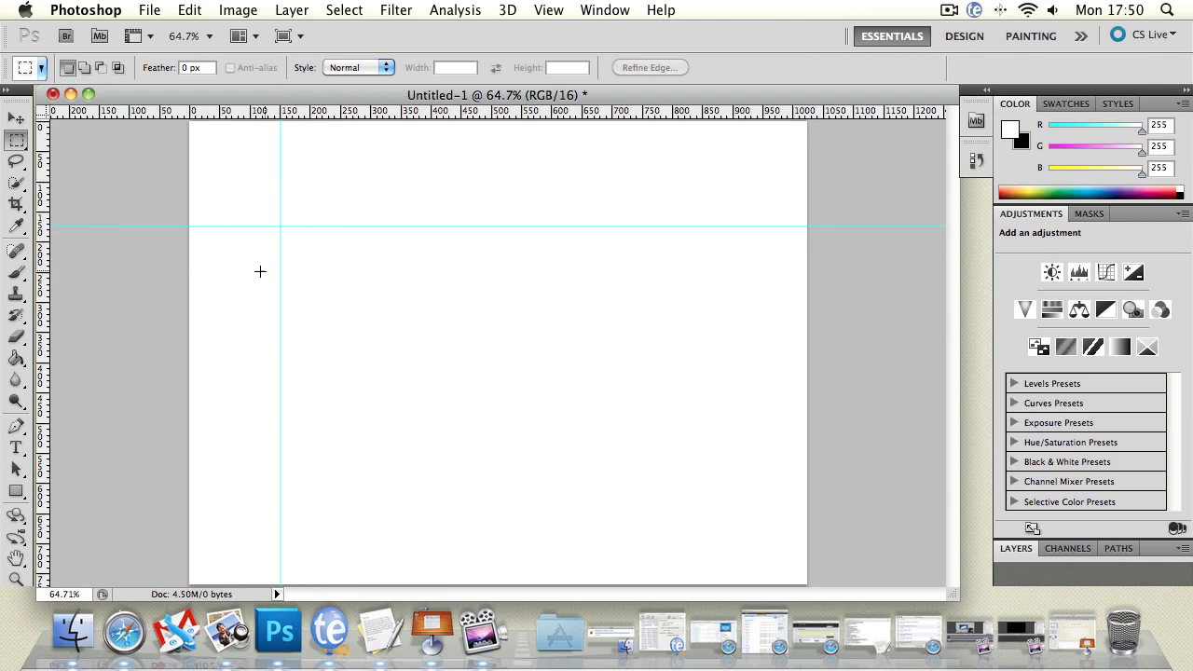
Step: Expand the toolbar to two columns and swap the colors so the Brush tool paints in black
click(16, 271)
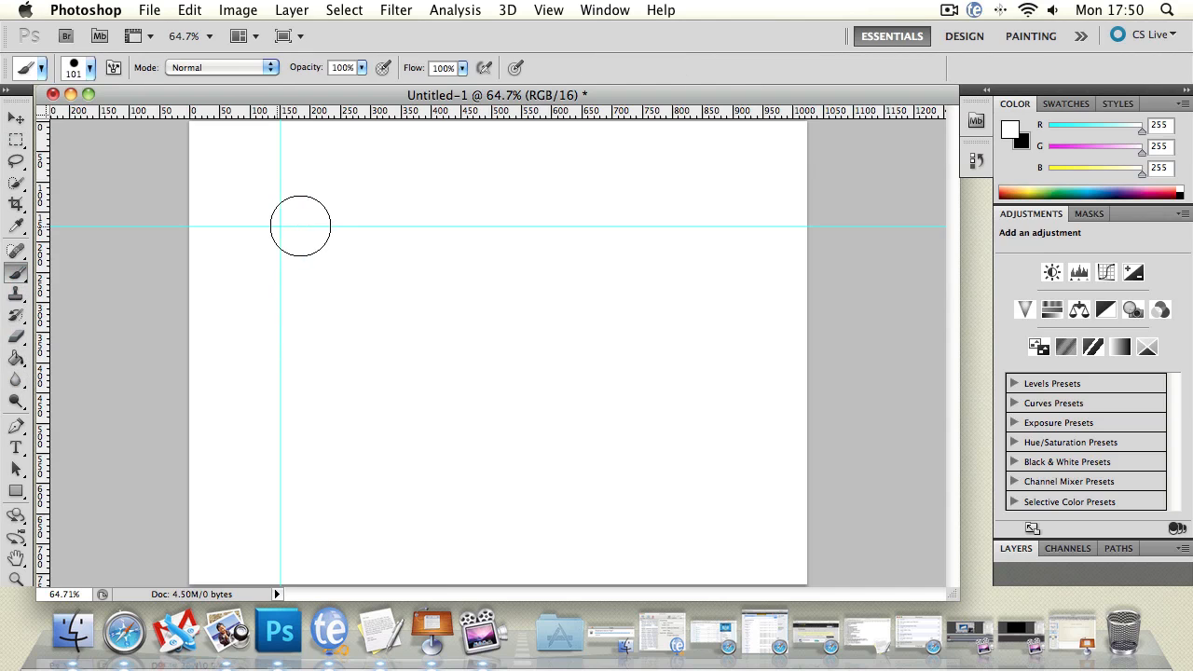
click(6, 89)
click(39, 364)
Step: Paint thick black brush strokes along both guides and two diagonal strokes that cross them
mouse_move(276, 216)
mouse_down()
mouse_move(279, 502)
mouse_move(282, 217)
mouse_move(735, 223)
mouse_move(336, 224)
mouse_up()
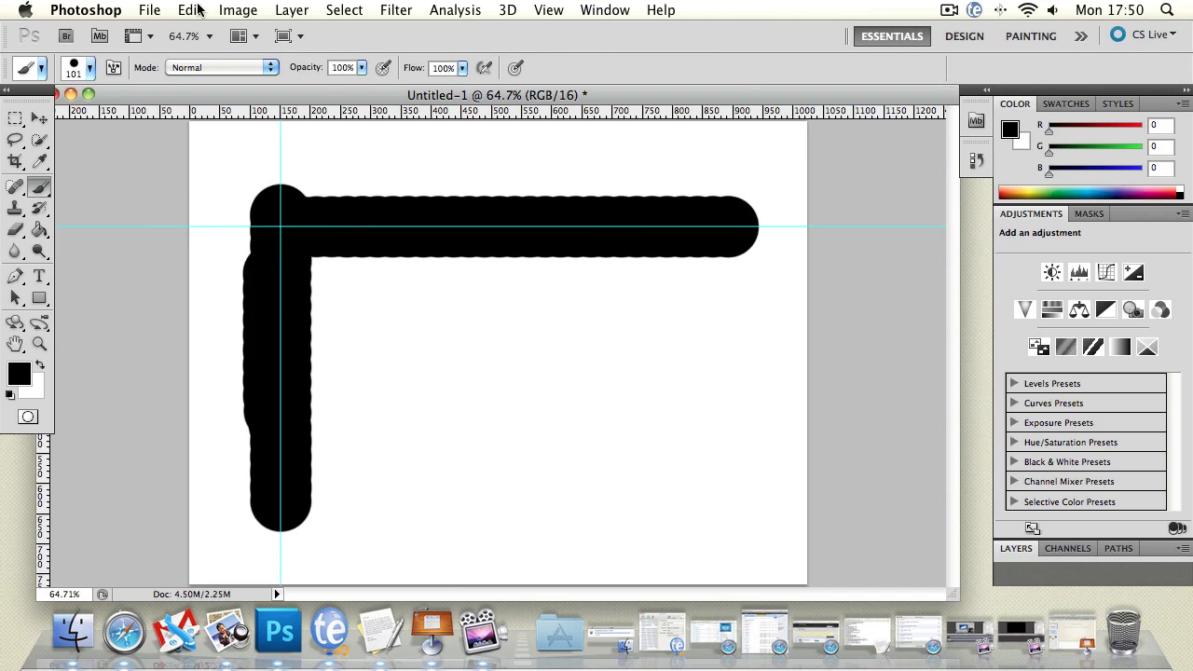
drag(347, 443, 269, 320)
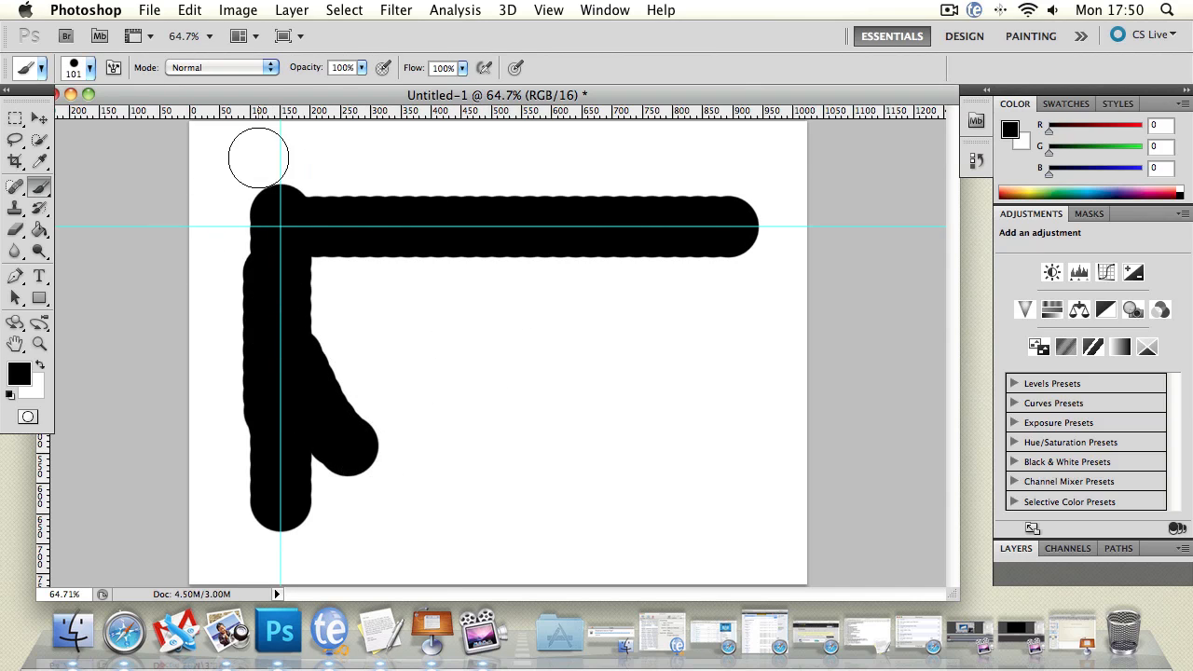
drag(479, 141, 755, 324)
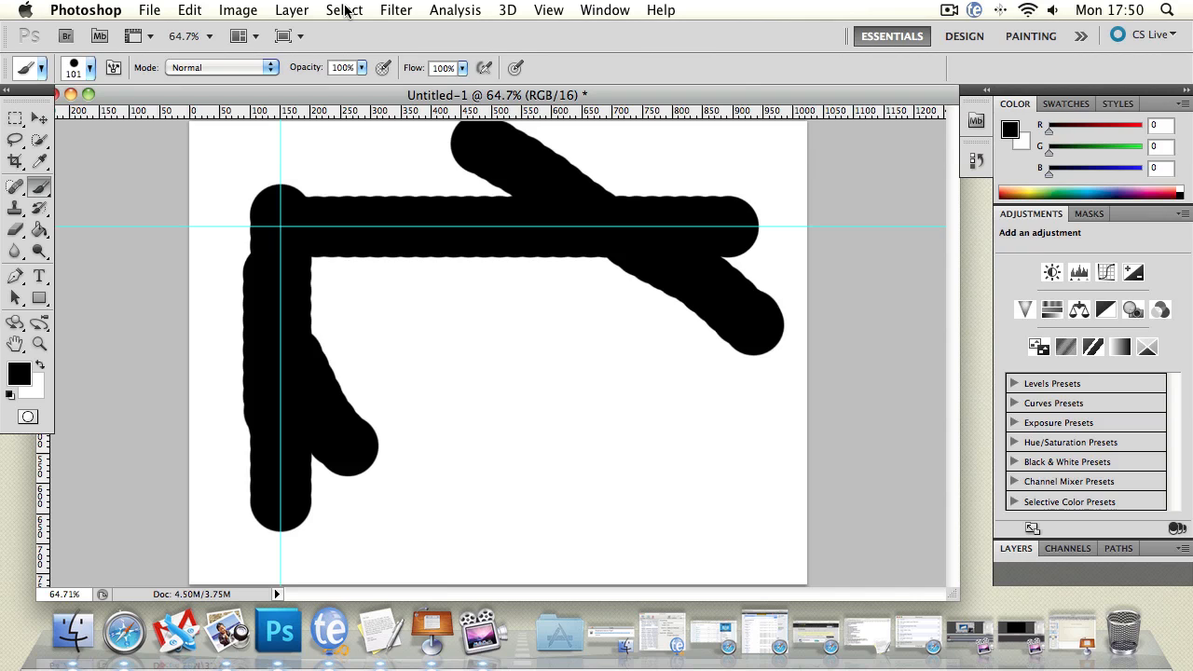
Step: Undo all the black brush strokes on the canvas
key(super+alt+z)
key(super+alt+z)
key(super+alt+z)
key(super+alt+z)
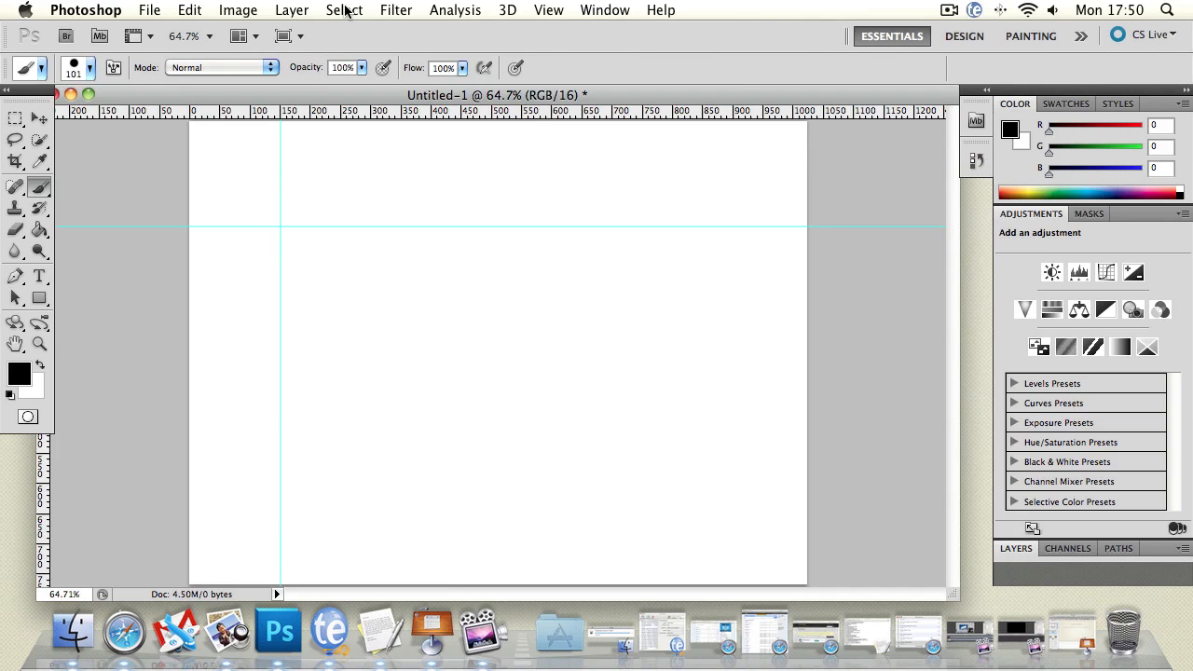
Step: Shift the document window clear of the widened toolbar and move the ruler origin to the canvas's lower-right area
click(41, 119)
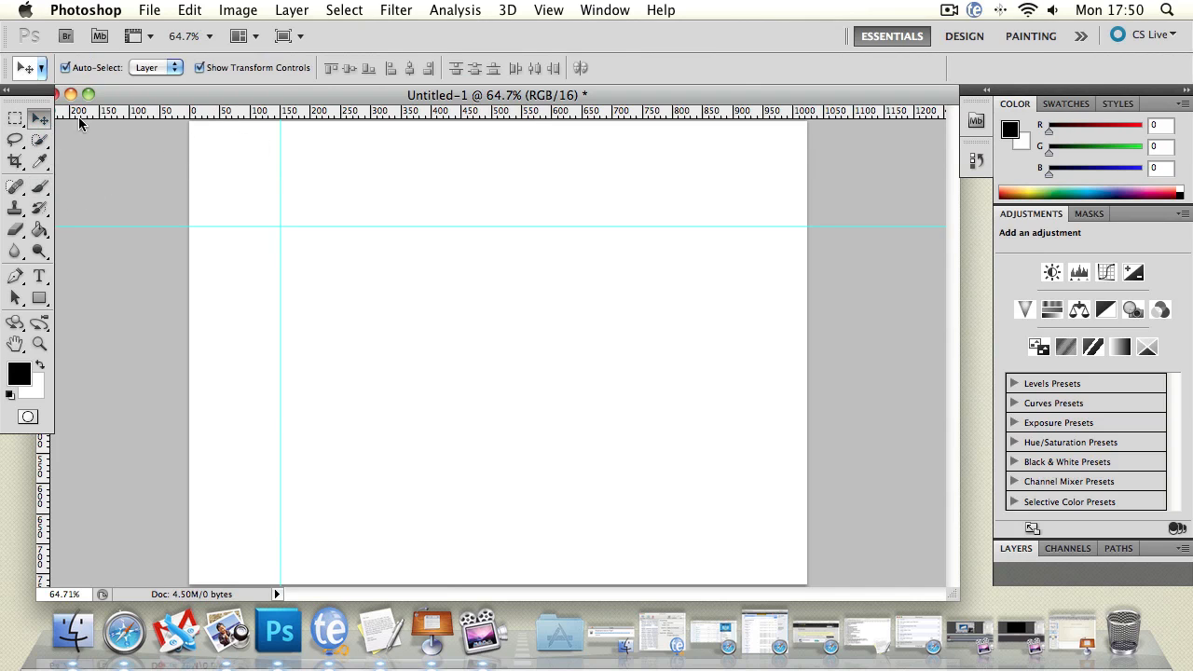
drag(142, 93, 178, 94)
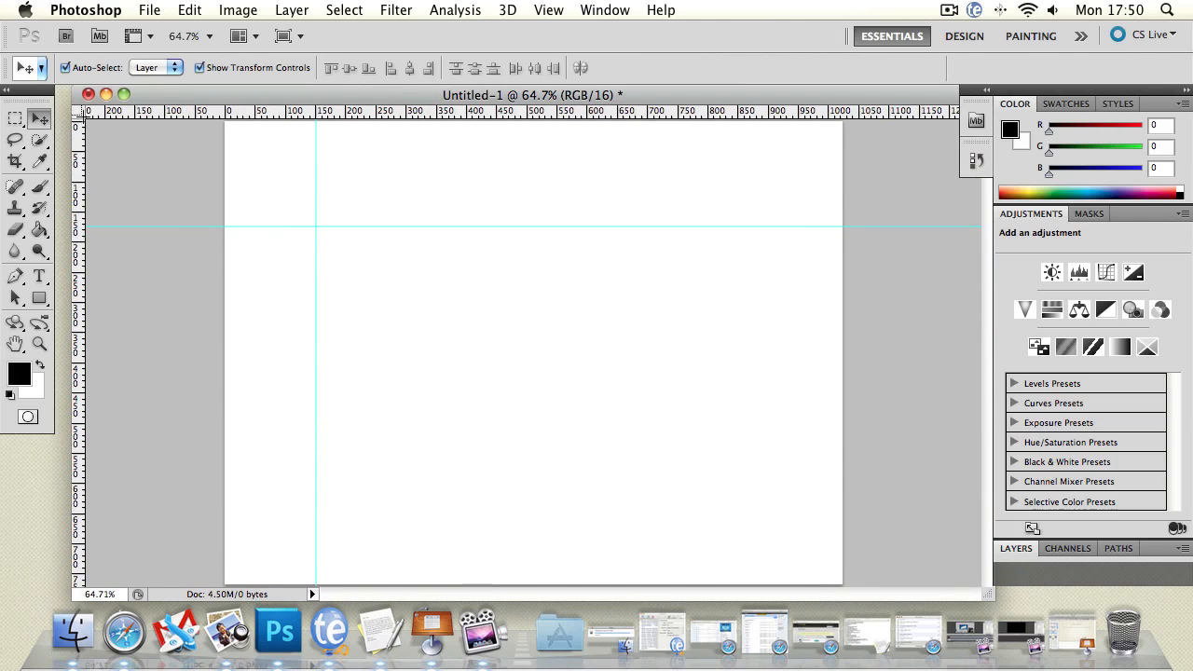
drag(82, 112, 775, 537)
Step: Add horizontal guides near the canvas's upper edge and at mid-height, plus a second vertical guide near the middle
drag(519, 122, 514, 351)
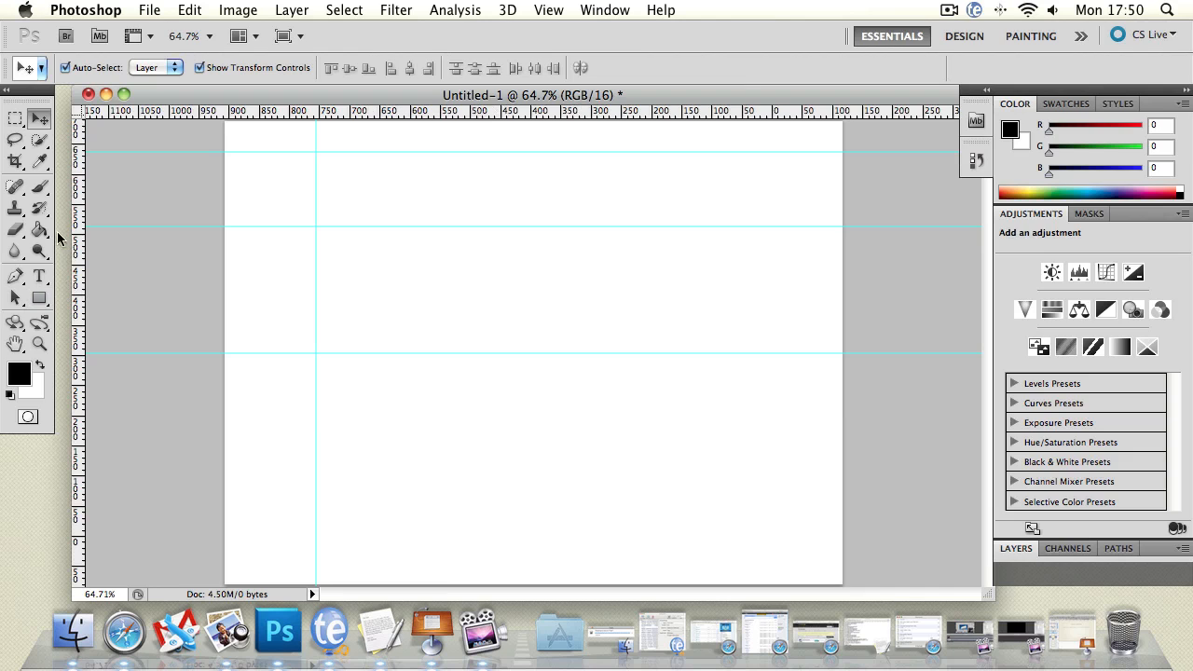
drag(77, 205, 499, 216)
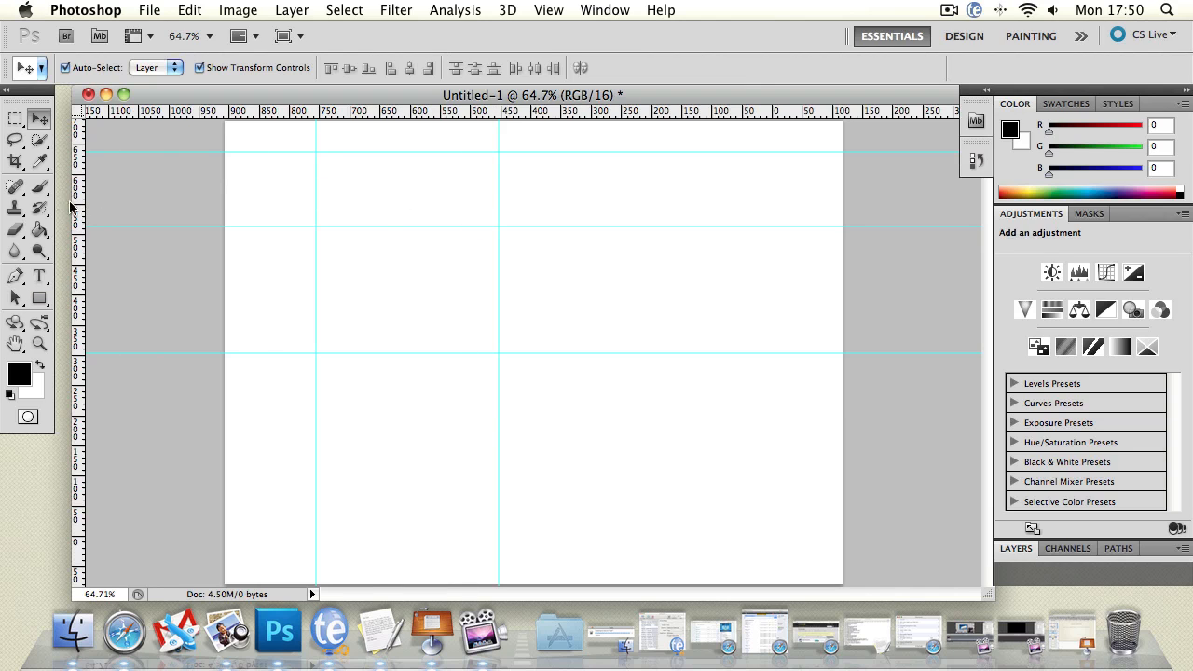
Step: Marquee-select the rectangle enclosed by the two upper horizontal and two vertical guides, paint it black with the Brush, and deselect
click(15, 119)
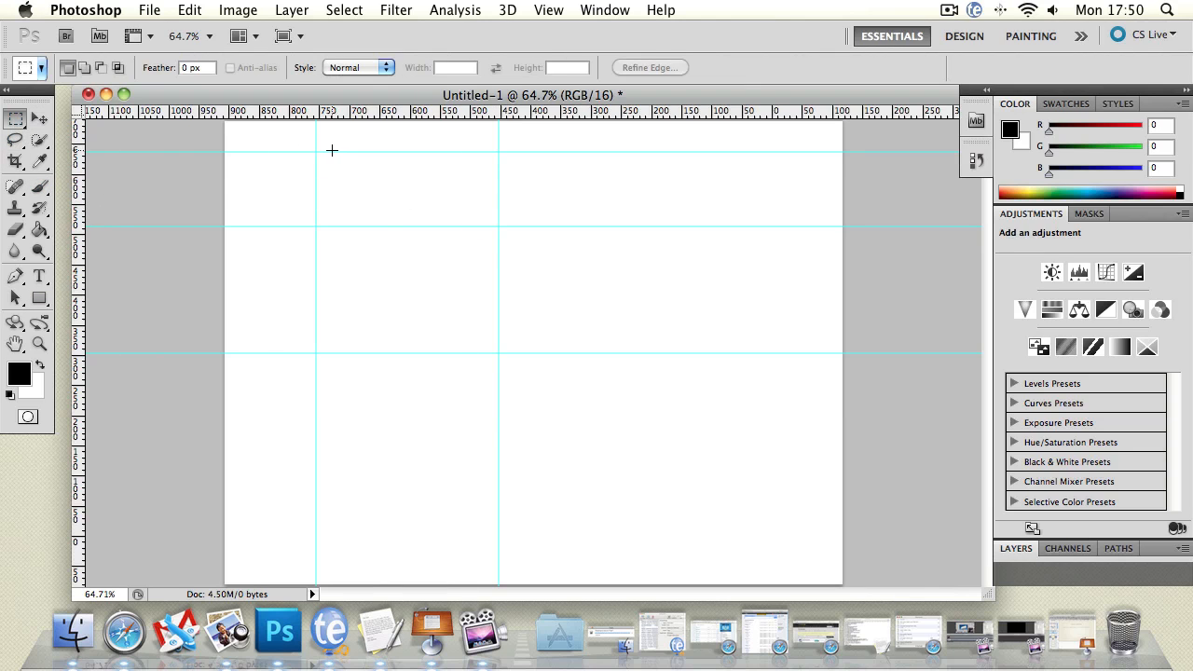
drag(455, 205, 499, 225)
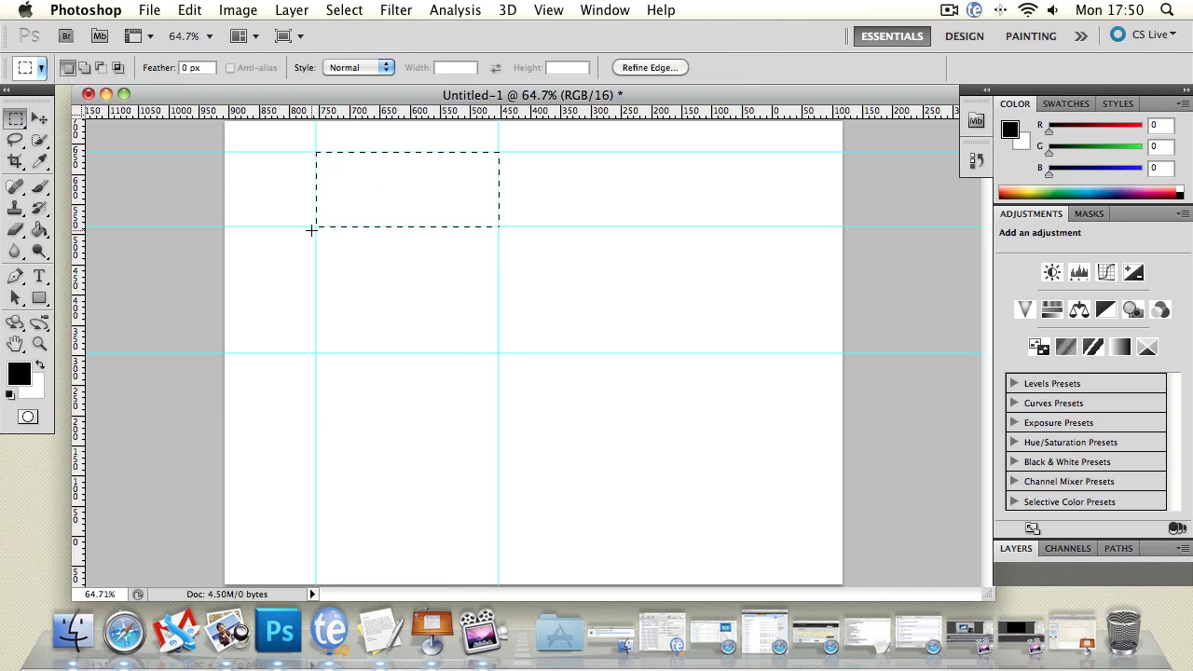
click(39, 186)
click(439, 189)
mouse_move(378, 197)
mouse_down()
mouse_move(405, 181)
mouse_move(245, 194)
mouse_move(439, 214)
mouse_up()
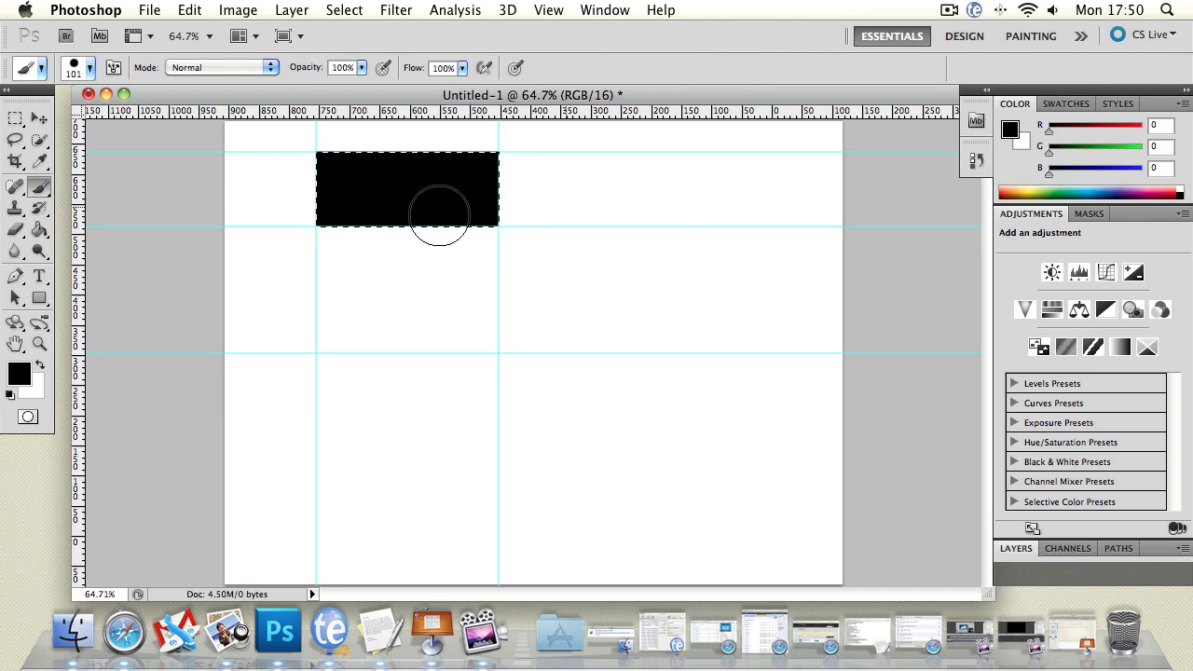
click(5, 140)
click(501, 157)
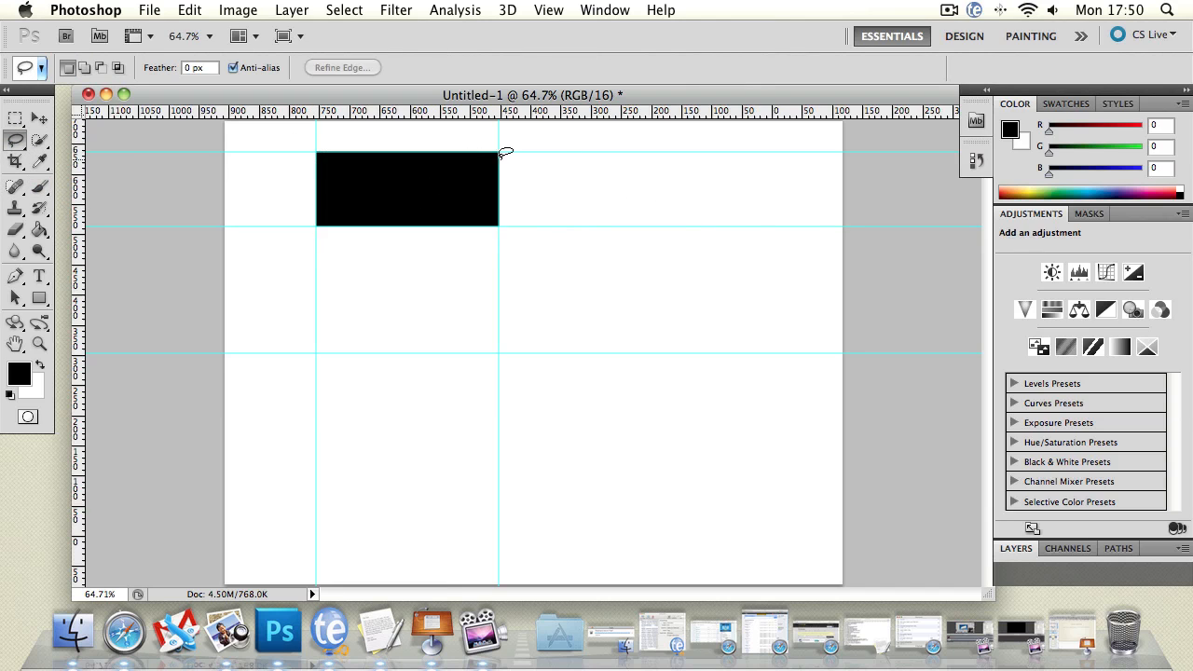